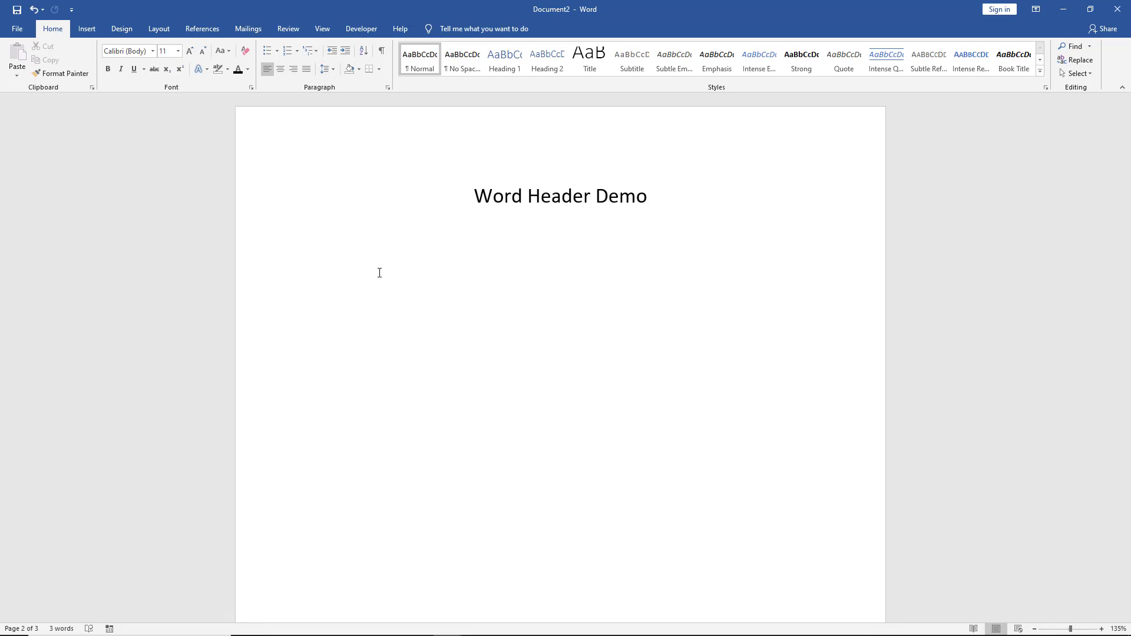
Insert the Blank built-in header from the Insert tab's Header gallery.
click(91, 31)
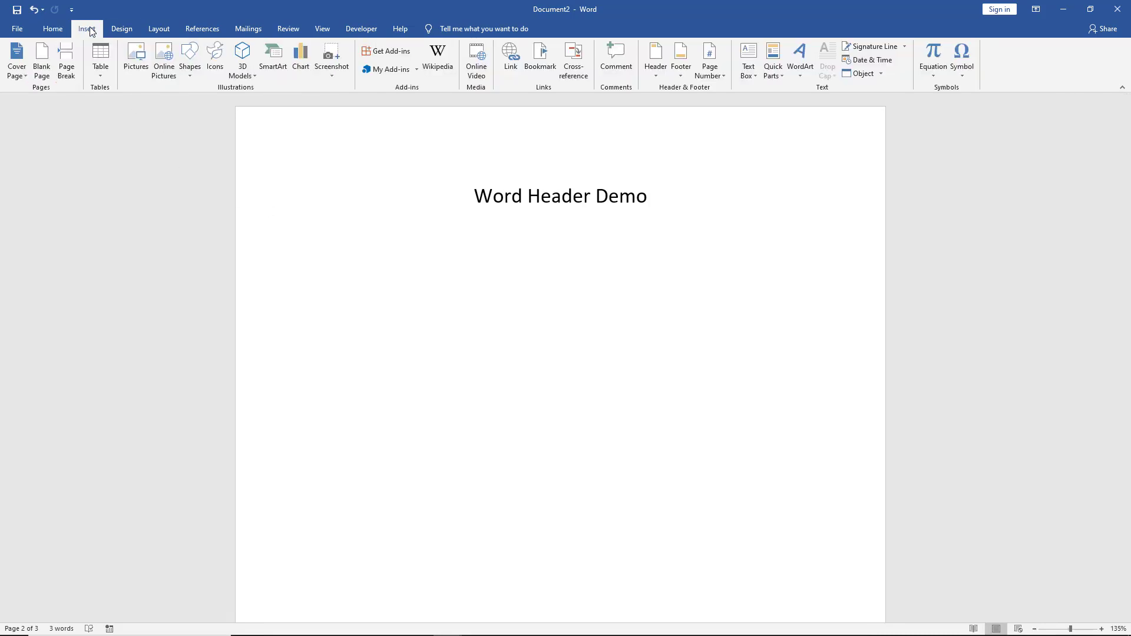
click(658, 71)
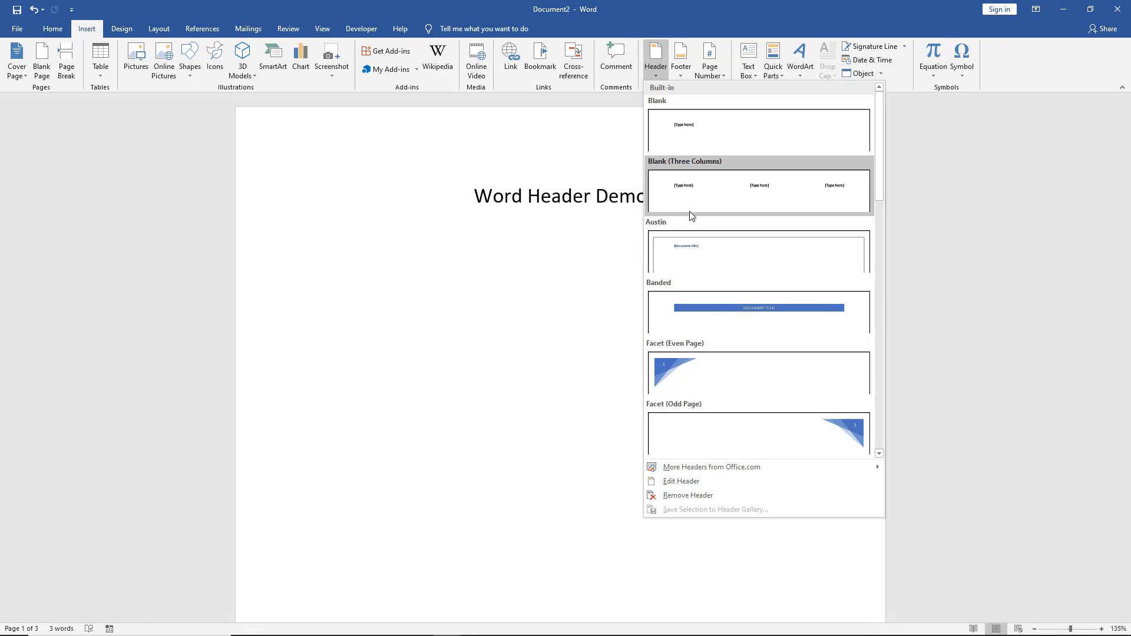
Enter 'Header Demo' in the blank header and exit header editing.
click(705, 141)
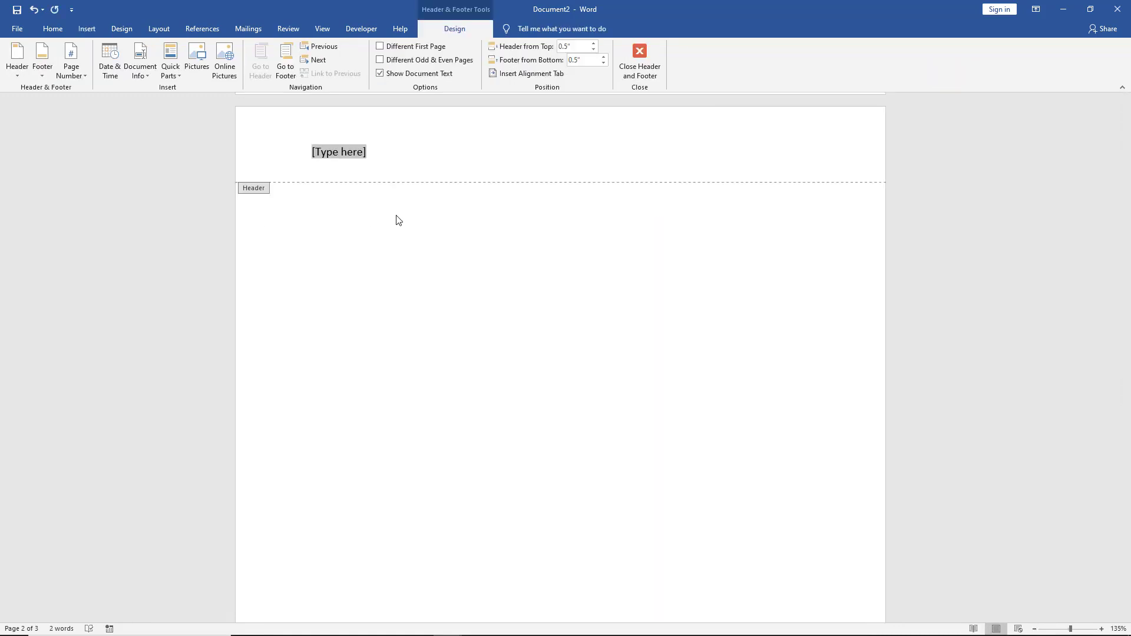
text(Header De)
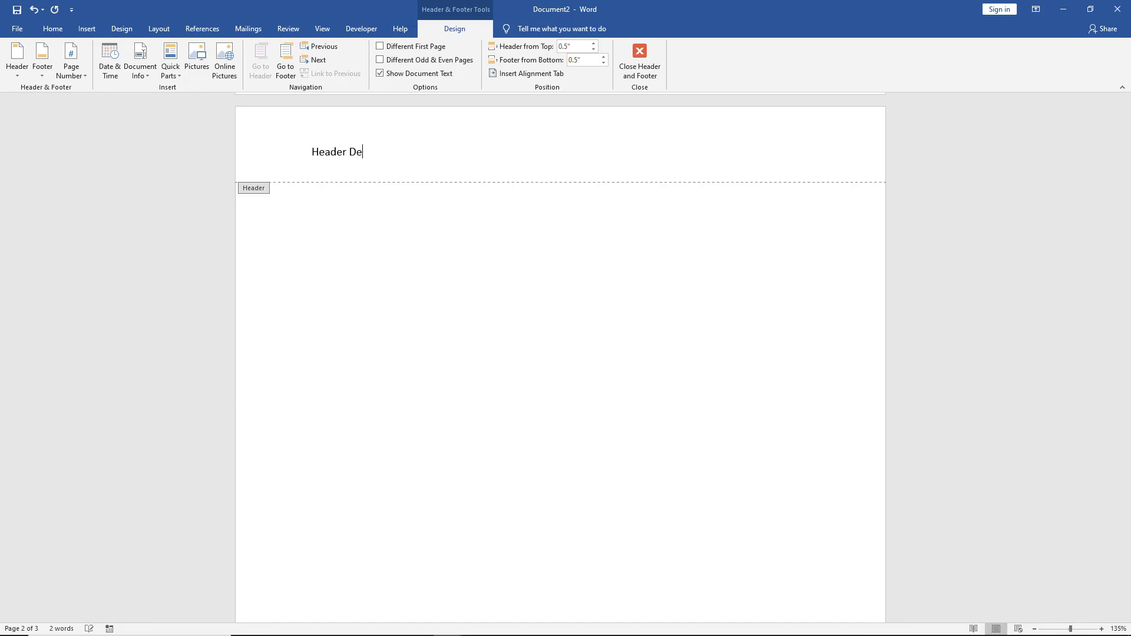
text(mo)
click(638, 60)
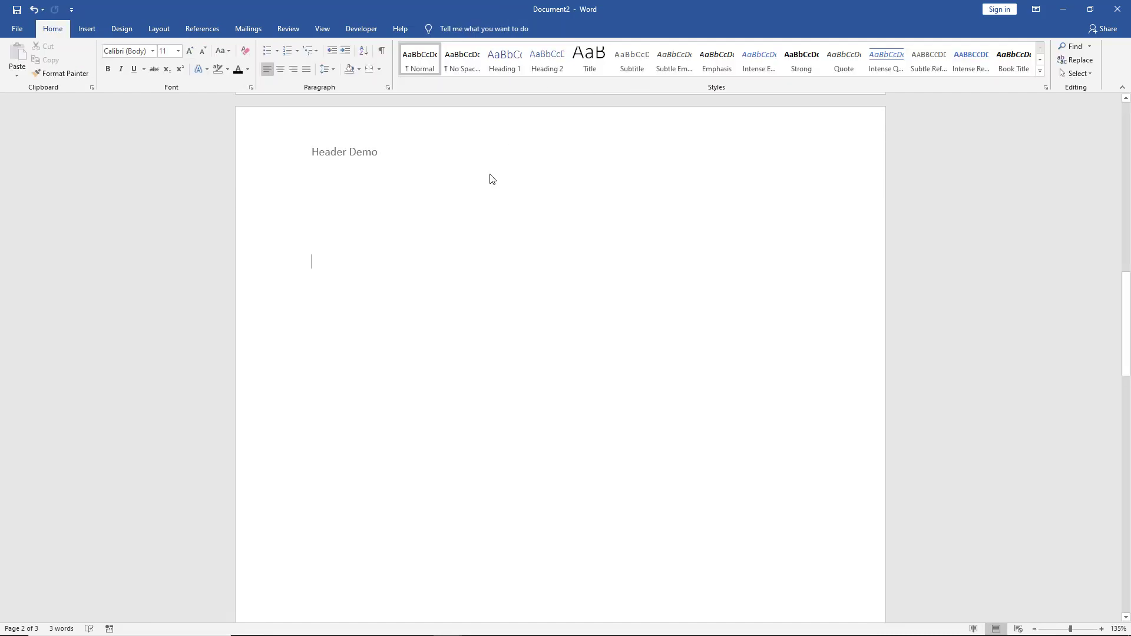
scroll(458, 262, down, 2)
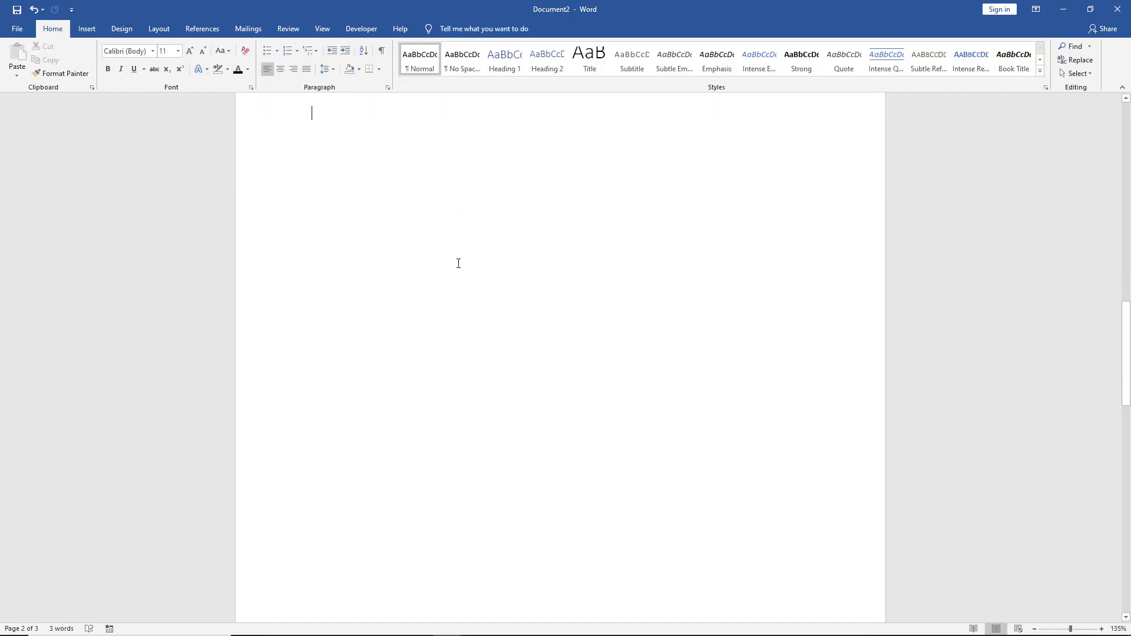
scroll(457, 263, down, 3)
scroll(458, 262, down, 4)
scroll(458, 262, down, 1)
scroll(458, 262, down, 1)
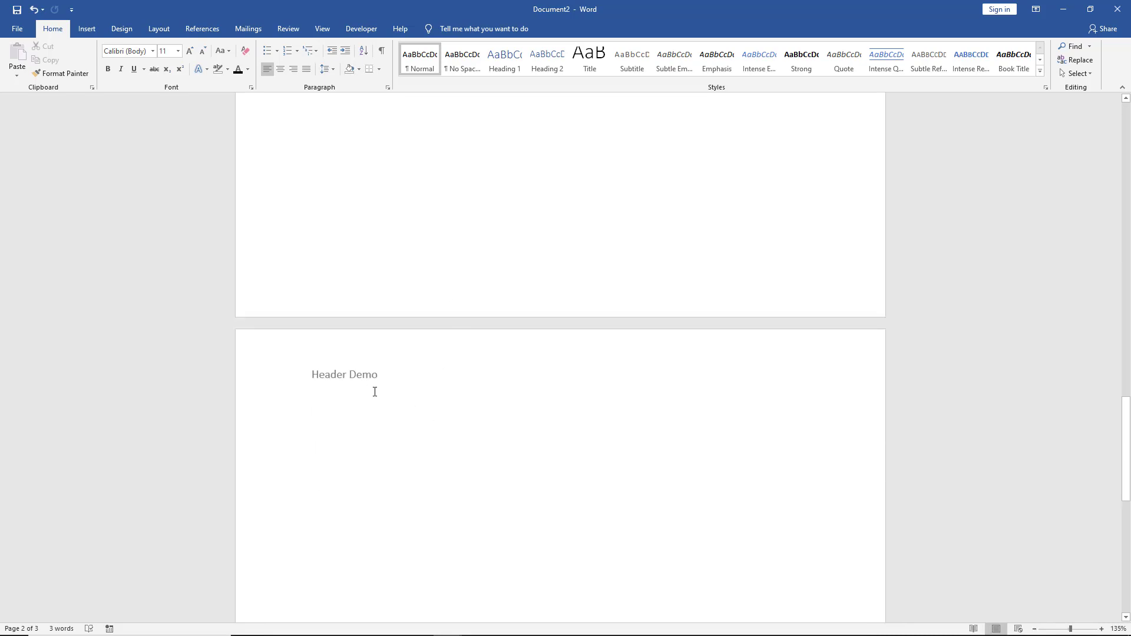
scroll(374, 395, down, 1)
scroll(375, 391, down, 3)
scroll(374, 391, down, 3)
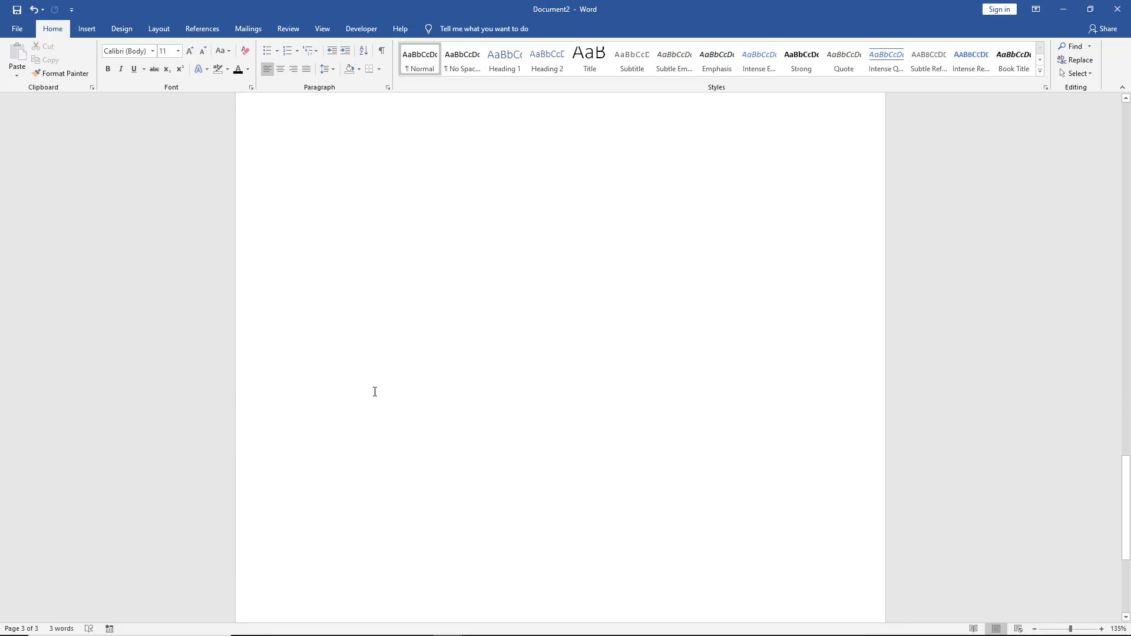
scroll(374, 392, up, 3)
scroll(375, 391, up, 4)
scroll(375, 391, up, 3)
scroll(375, 391, up, 3)
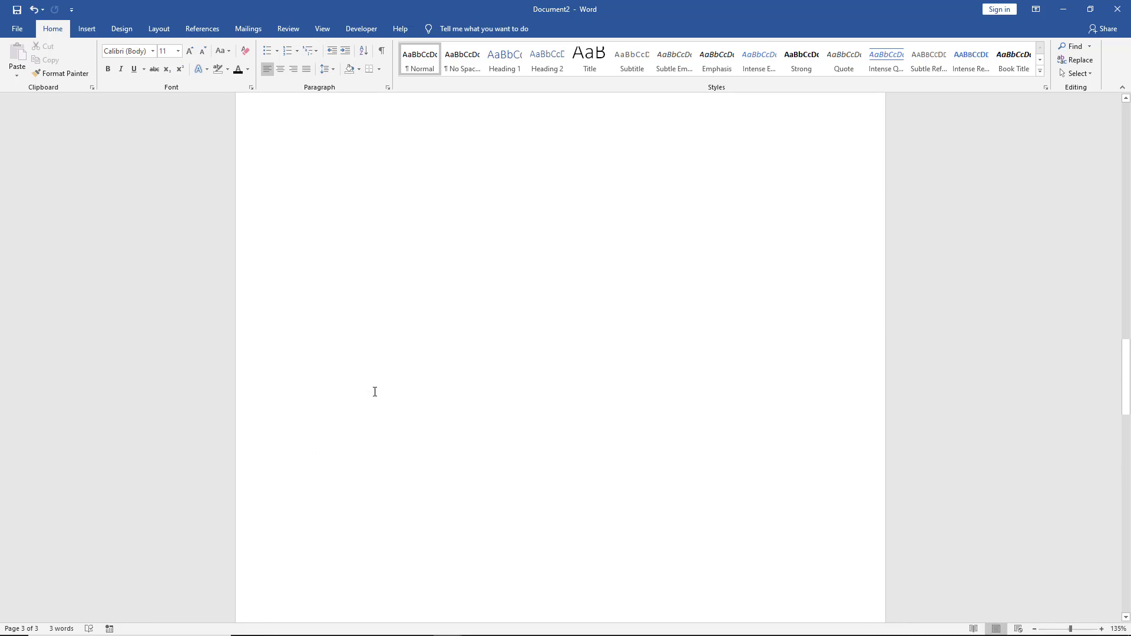
scroll(375, 392, up, 8)
scroll(375, 392, up, 6)
scroll(375, 392, up, 3)
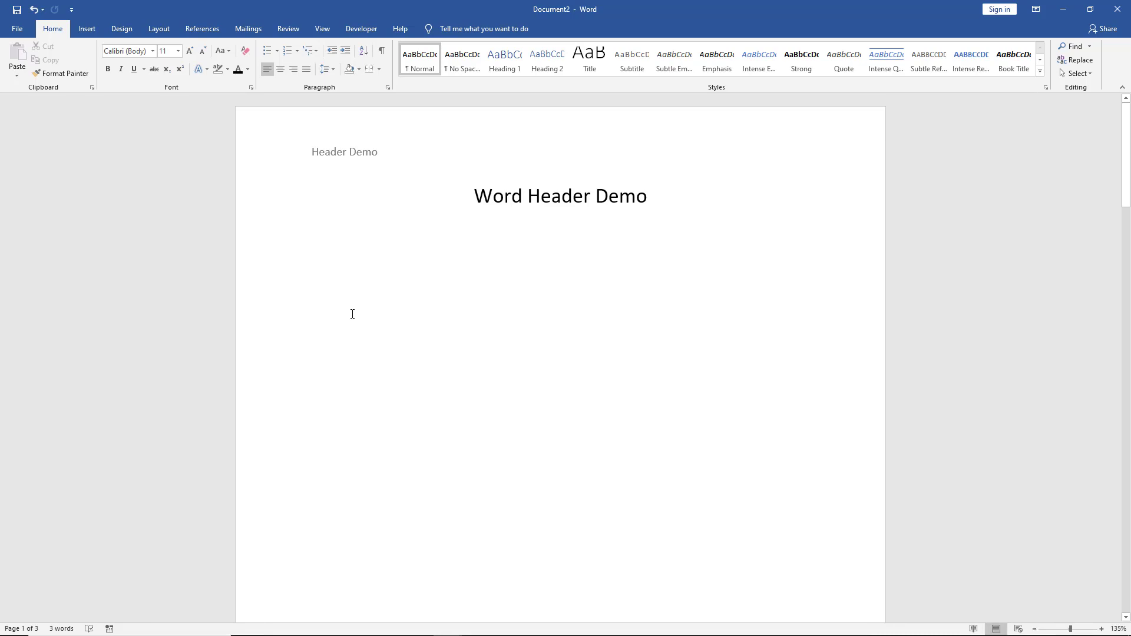
Add a Blank (Three Columns) header with 'How to Bake Bread' and 'Its Great!', selecting the third field.
click(90, 30)
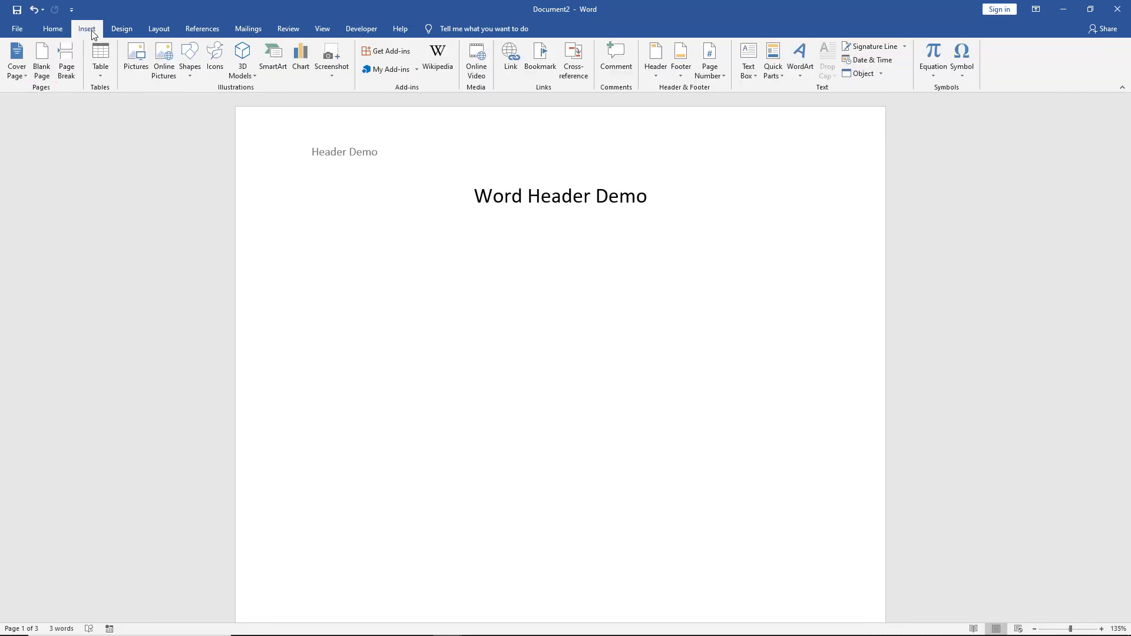
click(660, 80)
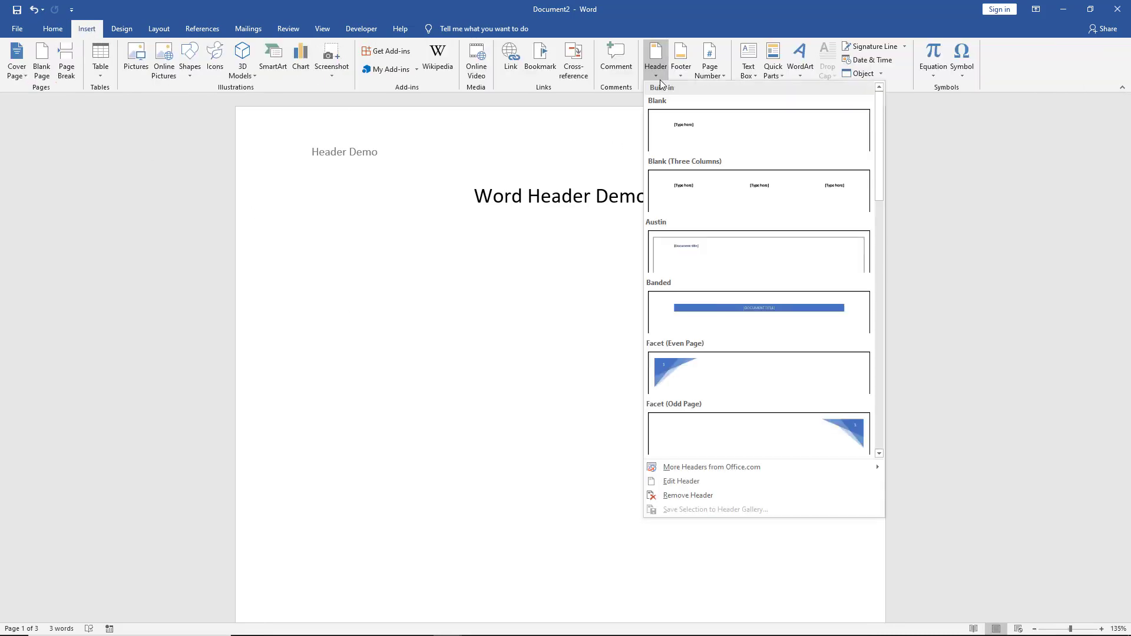
click(699, 198)
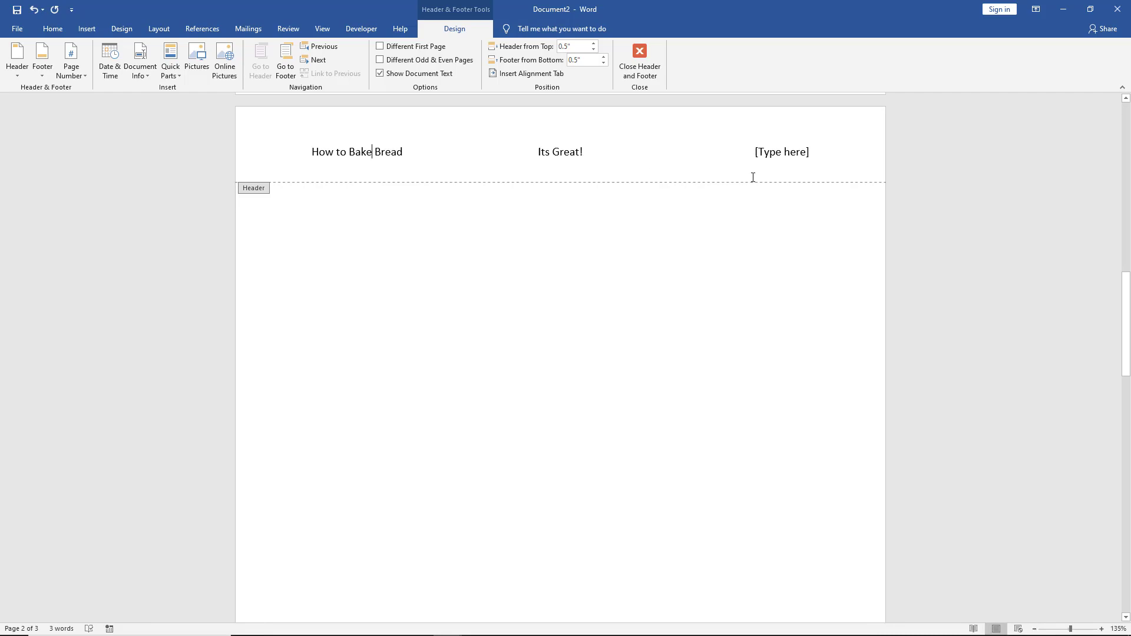
click(780, 154)
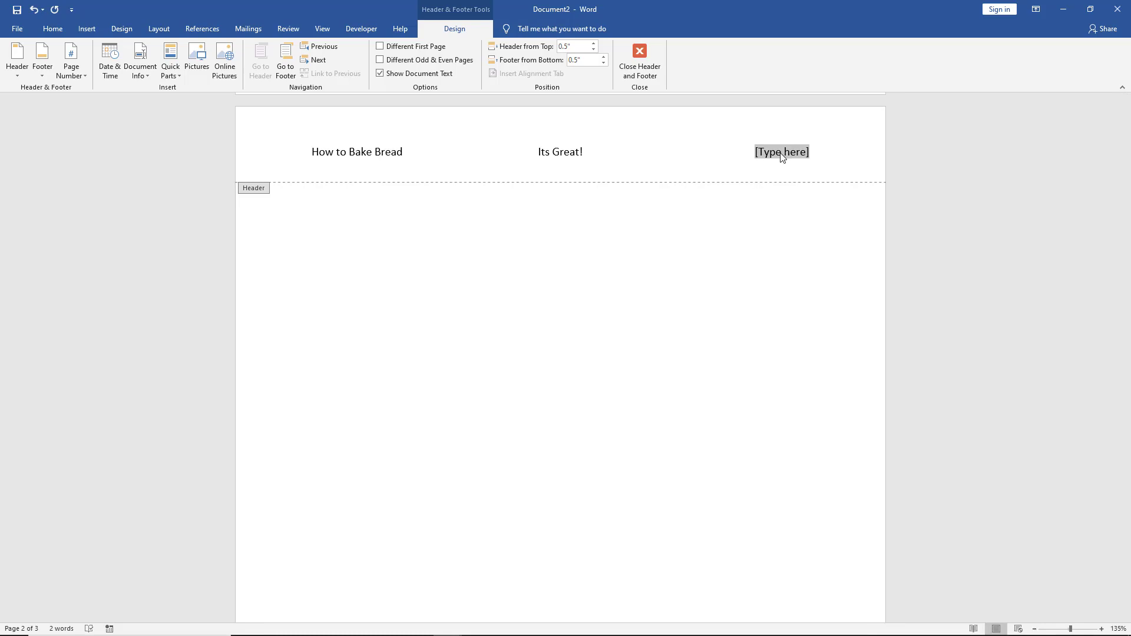
scroll(780, 158, up, 5)
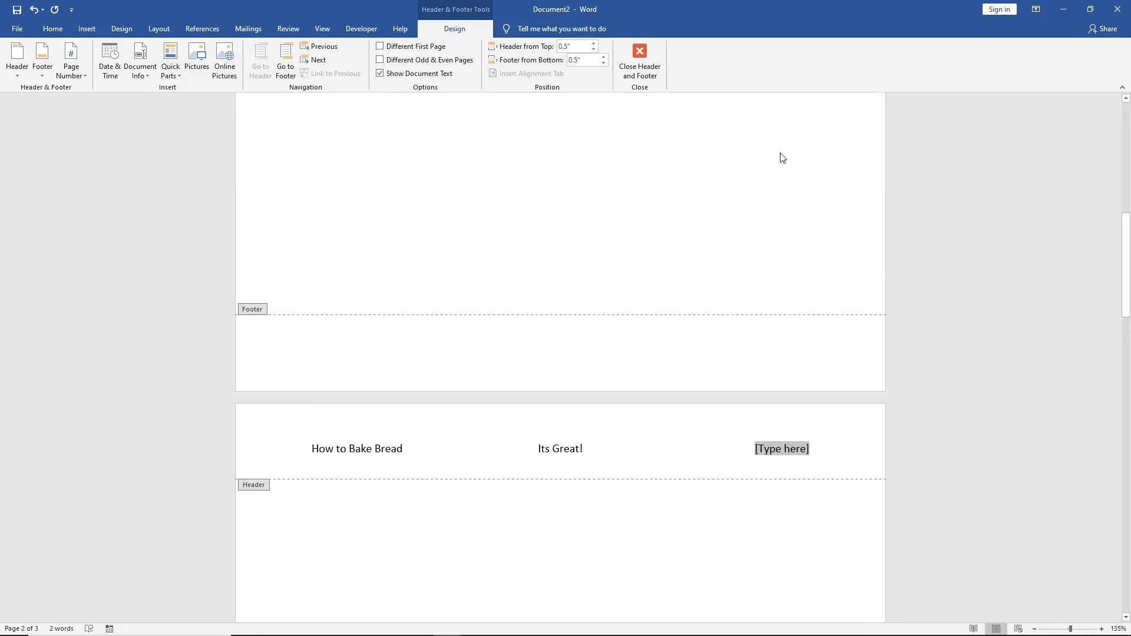
scroll(780, 157, up, 10)
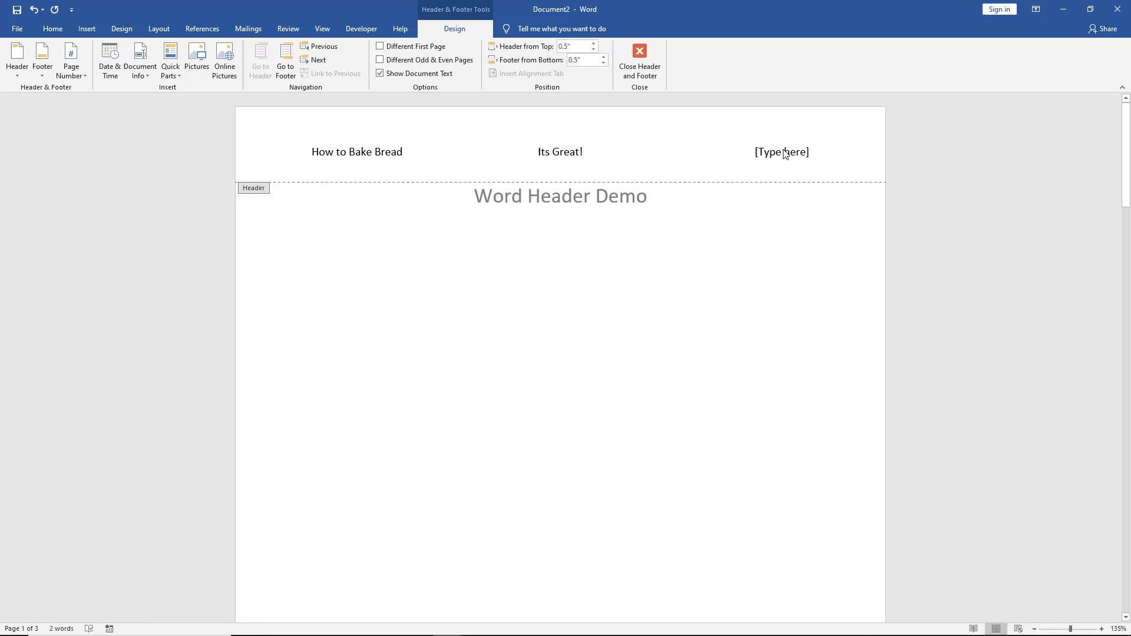
click(784, 154)
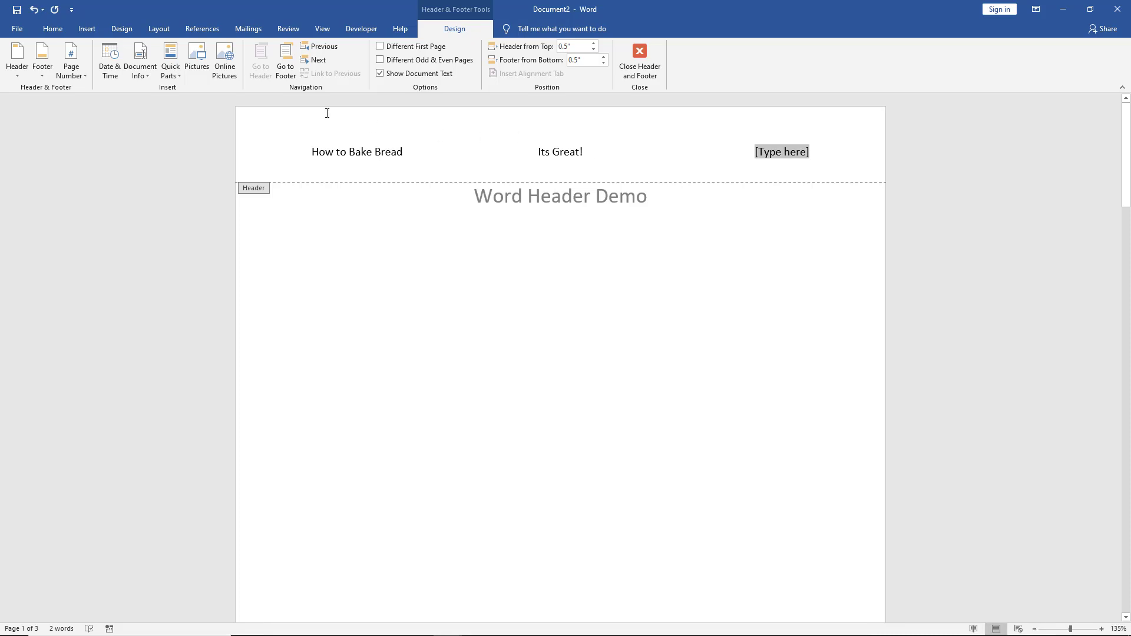
Put a Plain Number page number at the current position in the third header field.
click(86, 30)
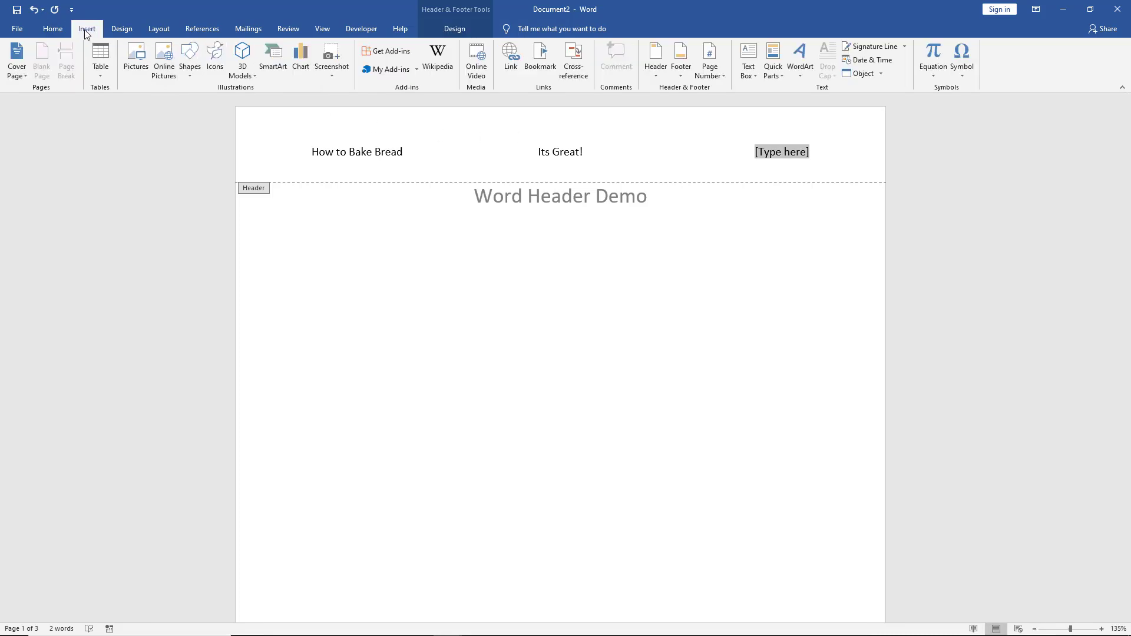
click(720, 79)
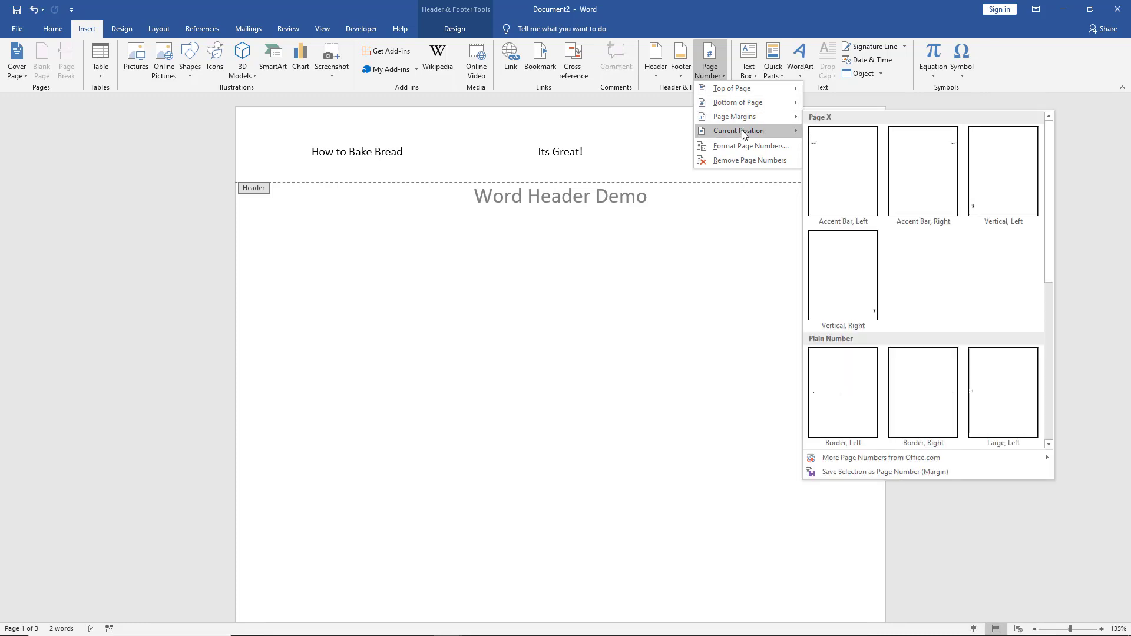
mouse_move(739, 130)
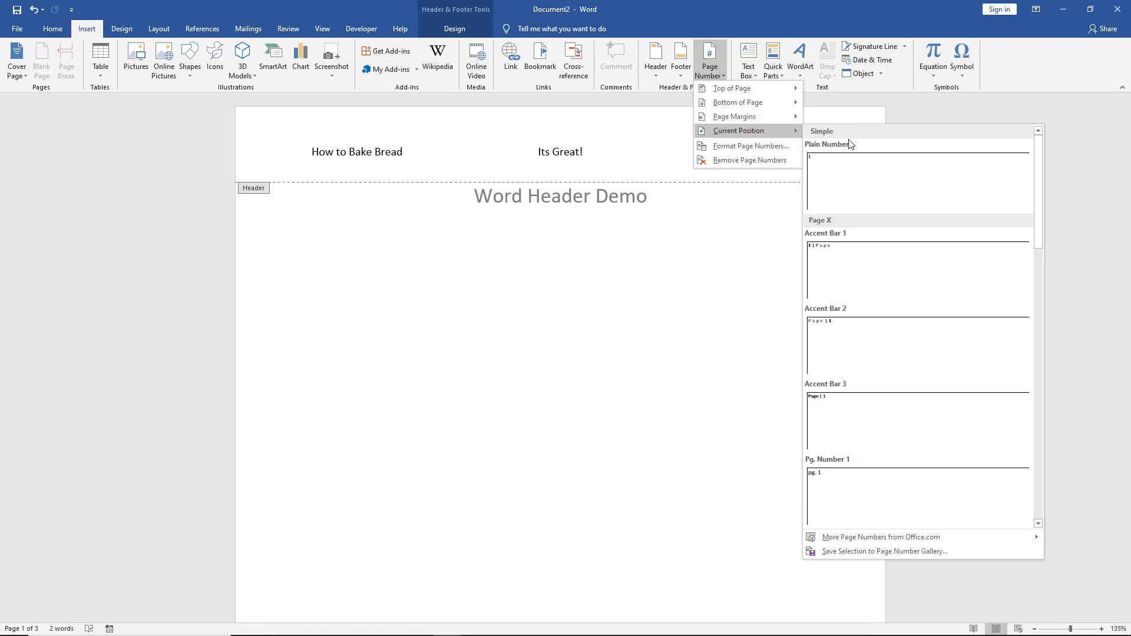
click(872, 175)
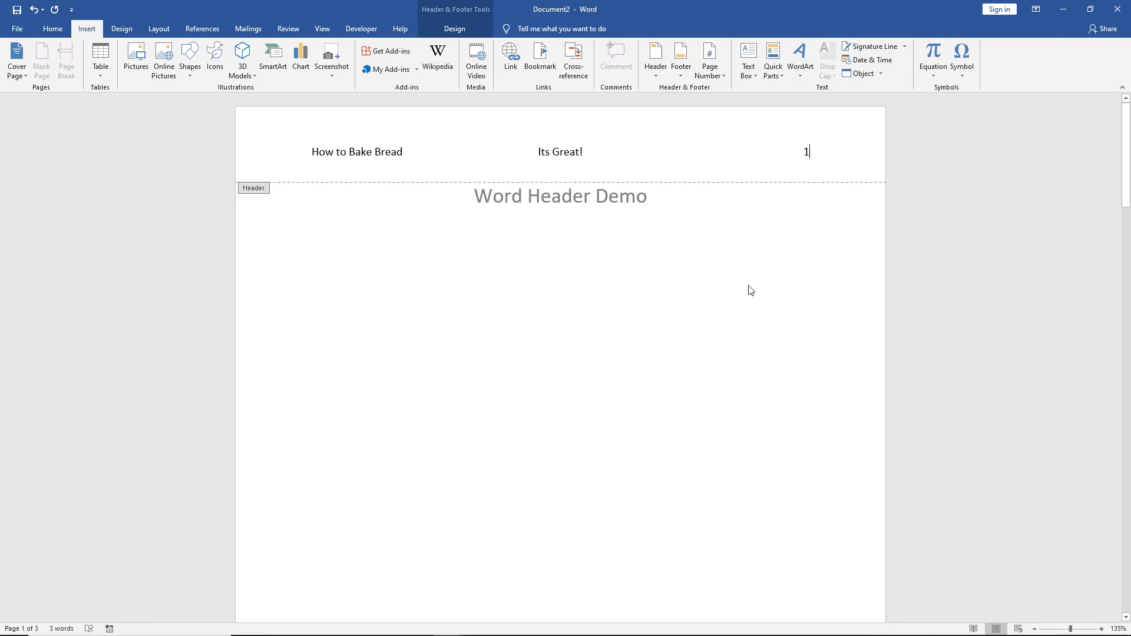
Exit header editing and scroll through the document pages.
click(454, 26)
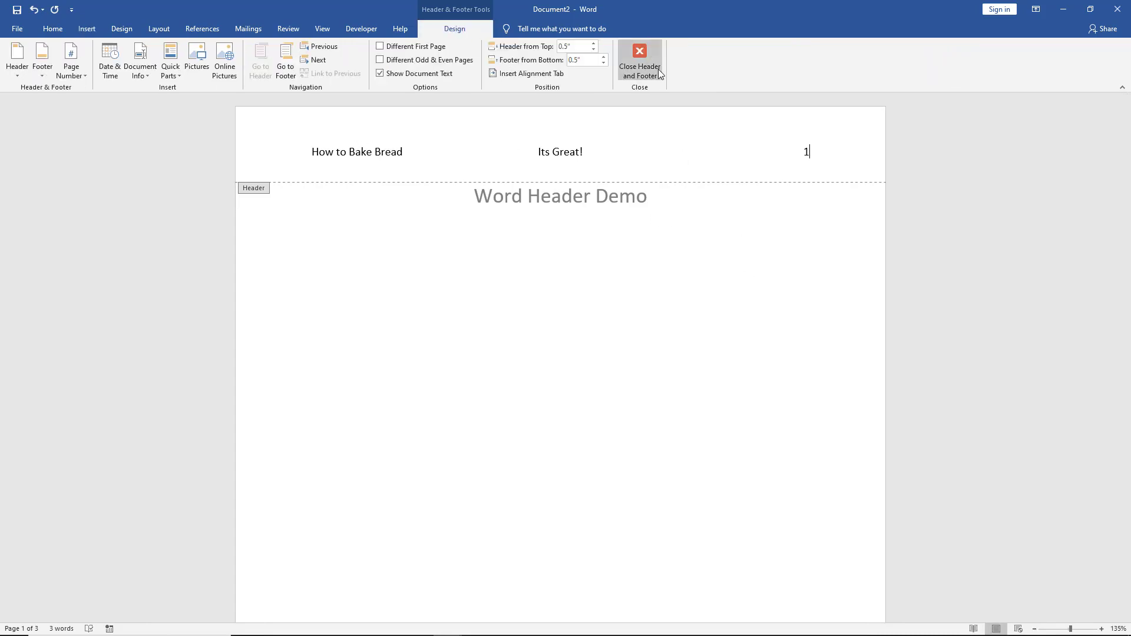
click(644, 60)
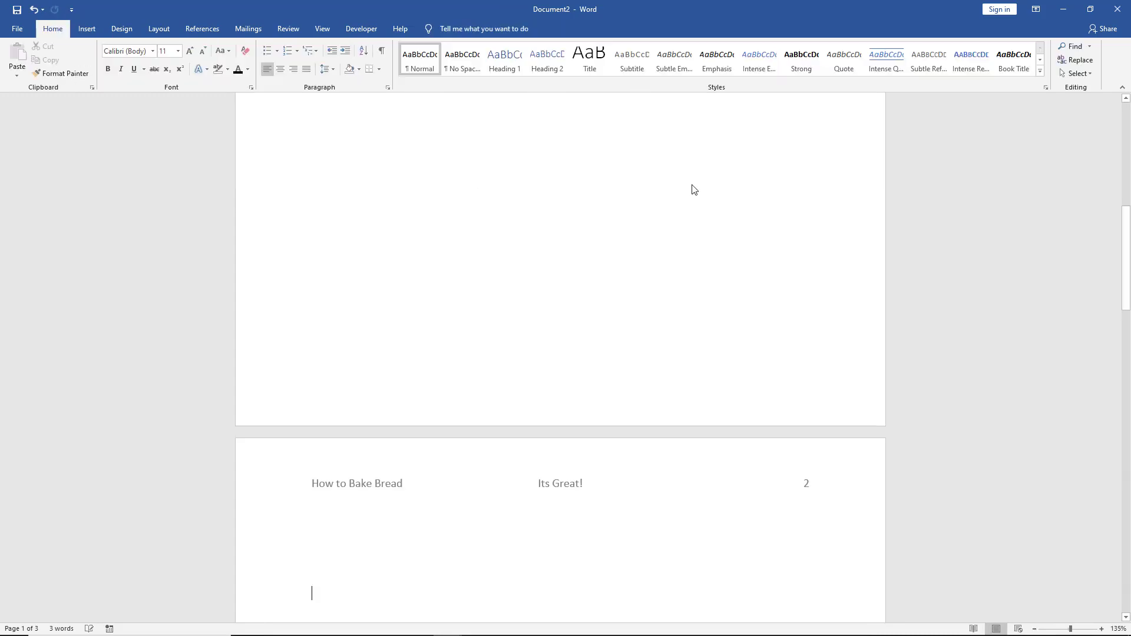
scroll(699, 258, down, 5)
scroll(701, 261, up, 5)
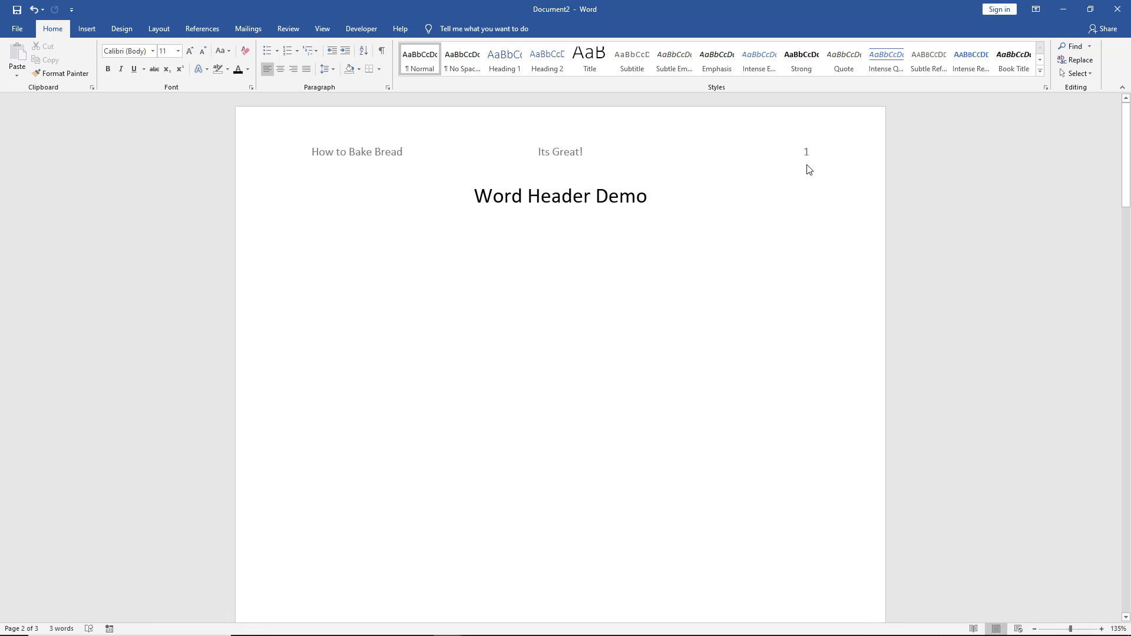
scroll(790, 344, down, 10)
scroll(791, 342, down, 10)
scroll(790, 341, down, 3)
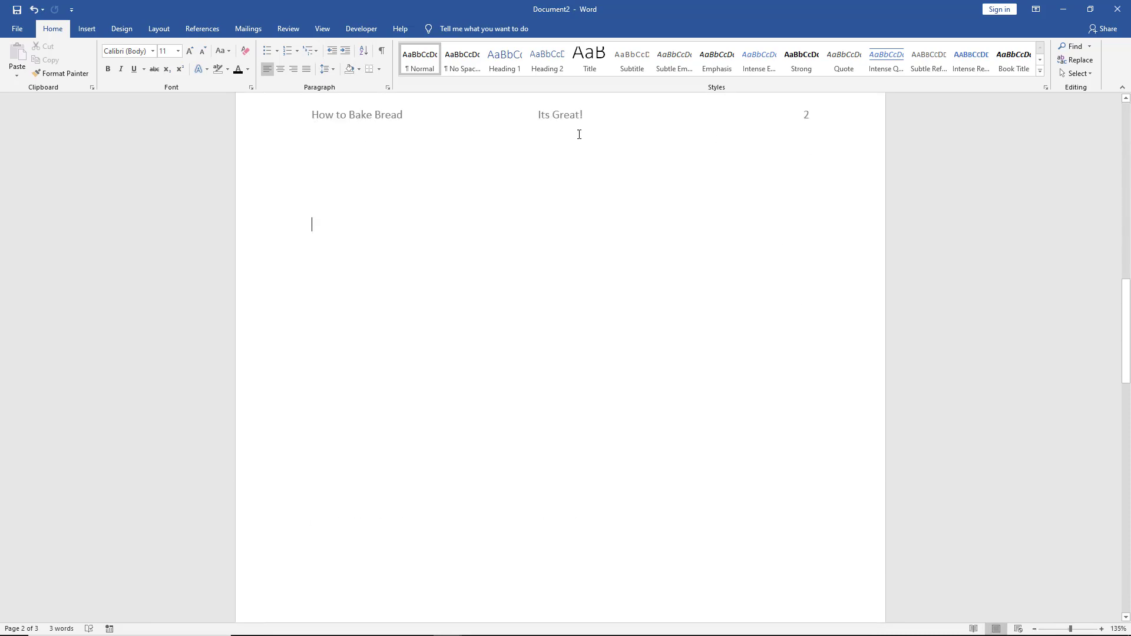
scroll(746, 382, down, 6)
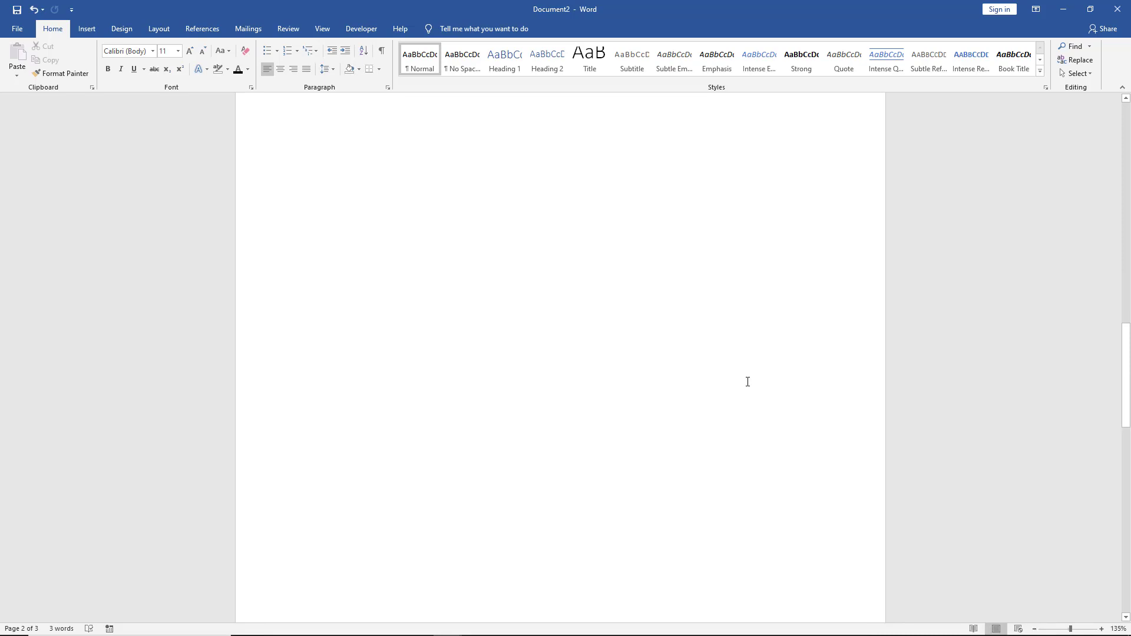
scroll(747, 381, down, 6)
scroll(746, 382, down, 4)
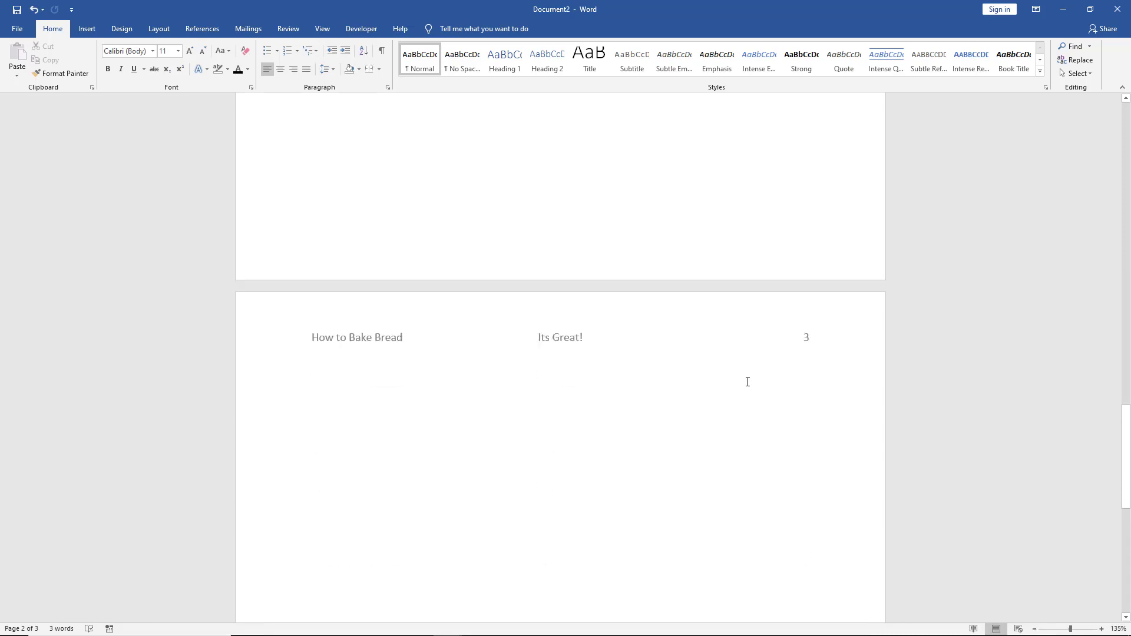
click(1128, 113)
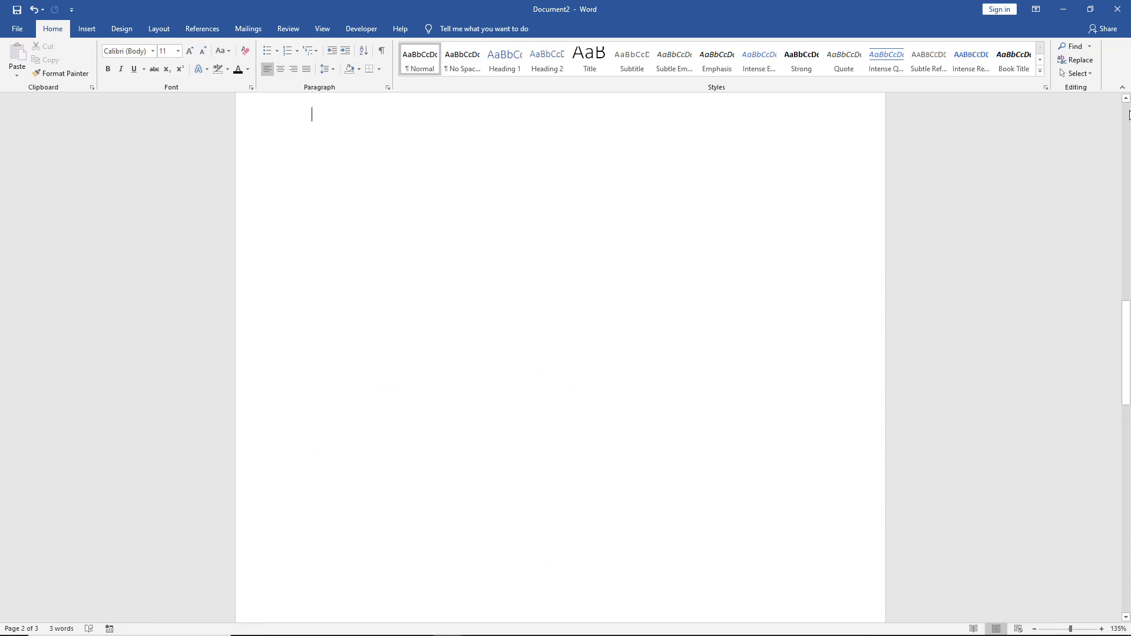
Remove the three-column header from every page using Remove Header.
click(86, 29)
click(660, 74)
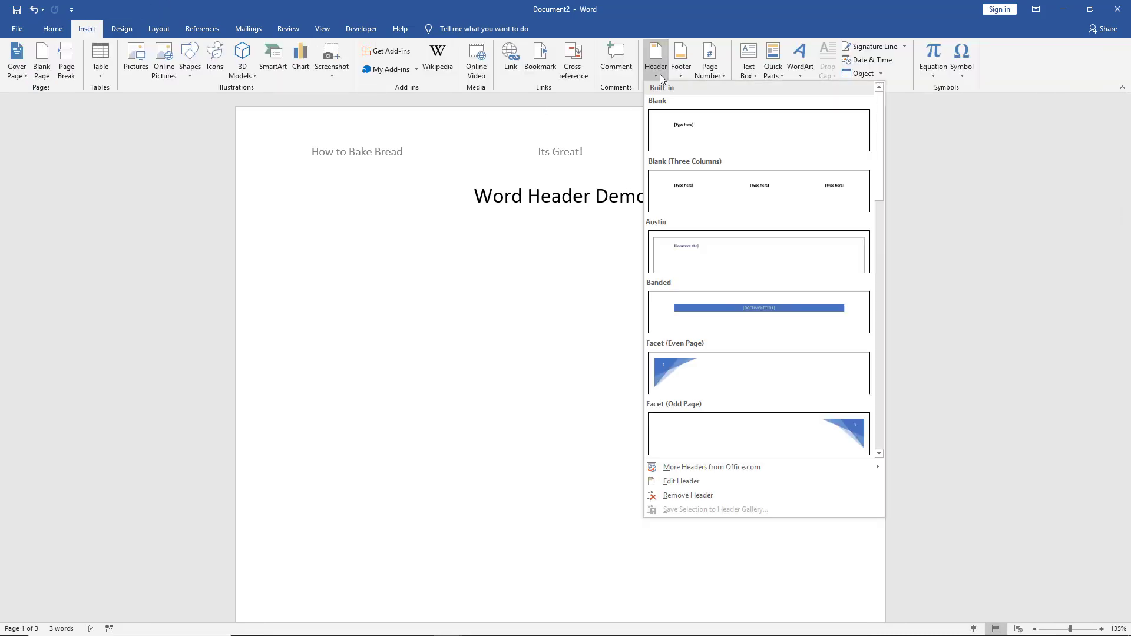
click(722, 491)
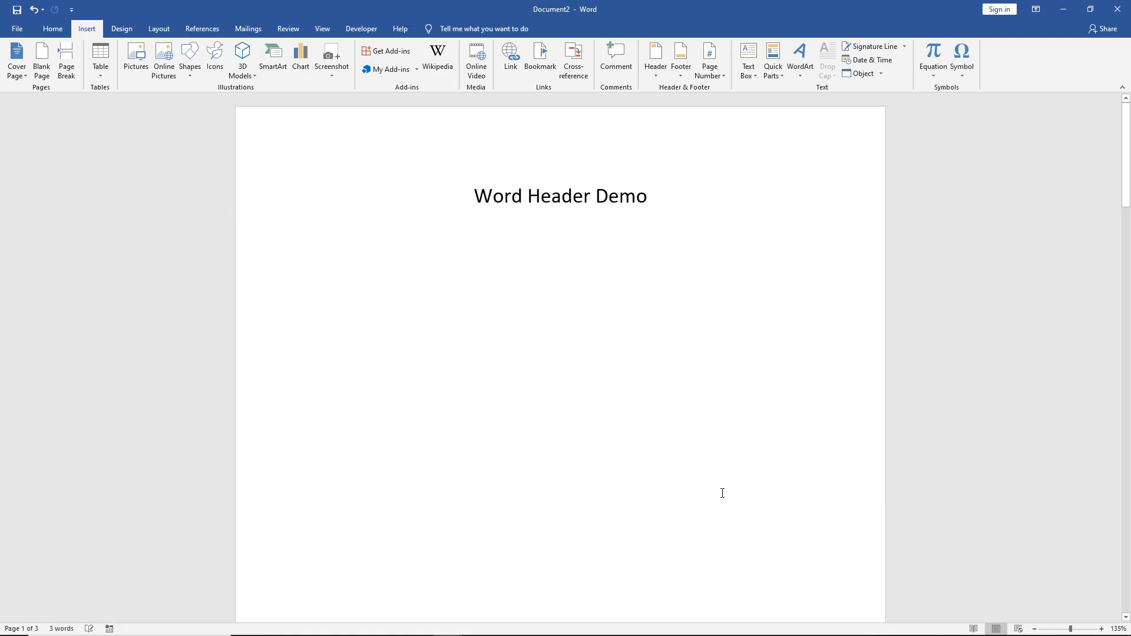
Apply the Facet (Even Page) header design with its blue corner and page number.
click(658, 74)
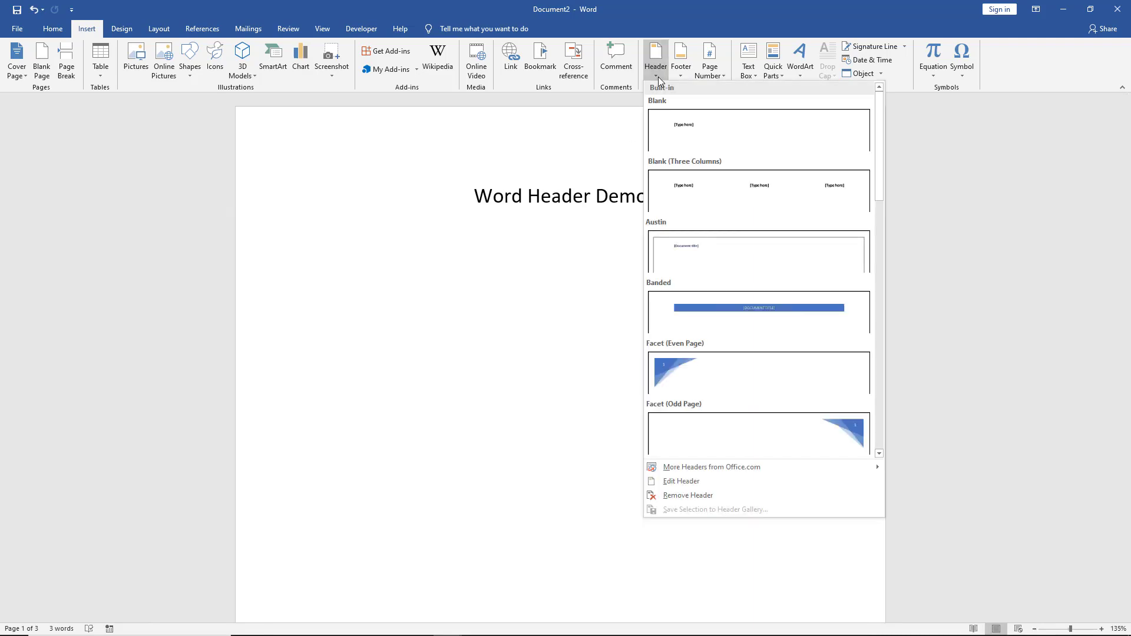
click(706, 380)
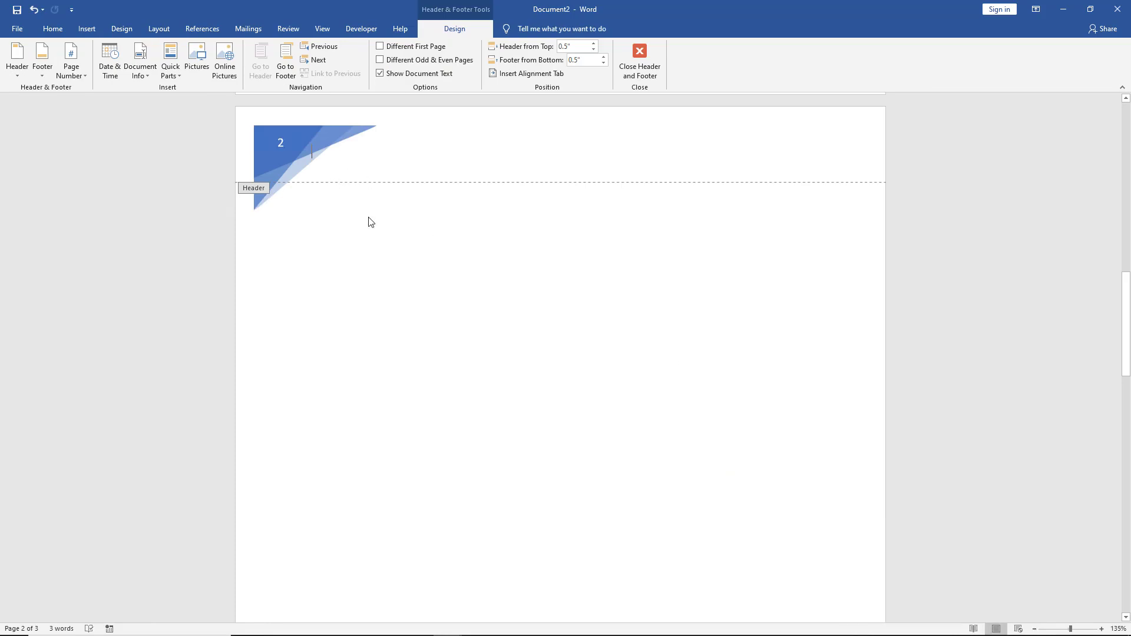
scroll(395, 232, up, 1)
scroll(395, 233, up, 5)
scroll(395, 233, up, 5)
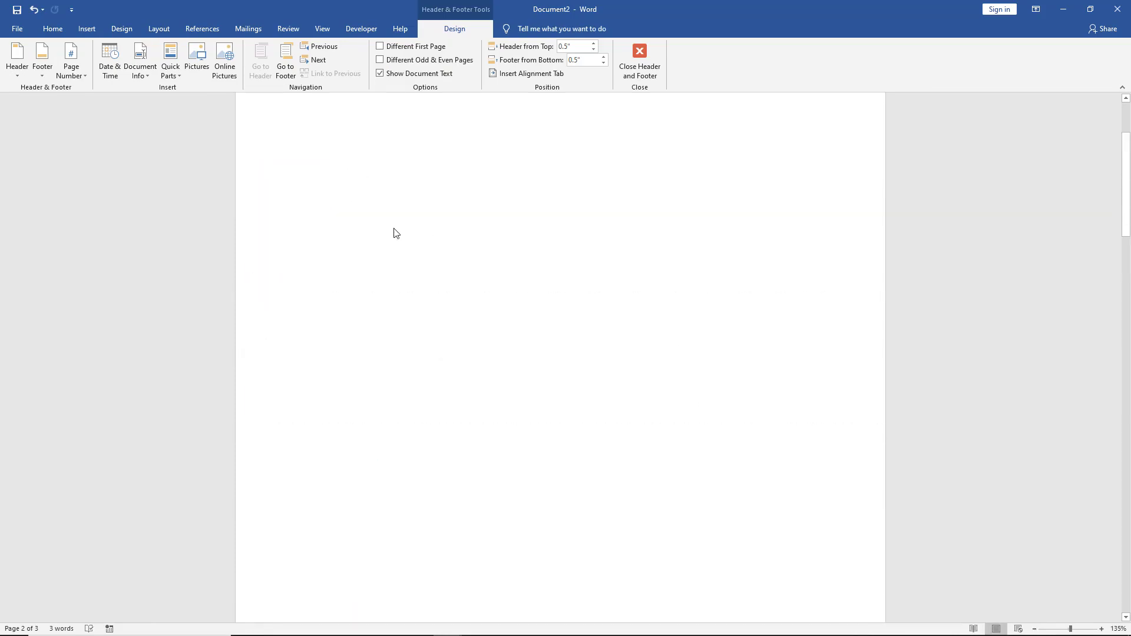
scroll(395, 233, up, 4)
Exit header editing to see the Facet header above the Word Header Demo title.
click(640, 57)
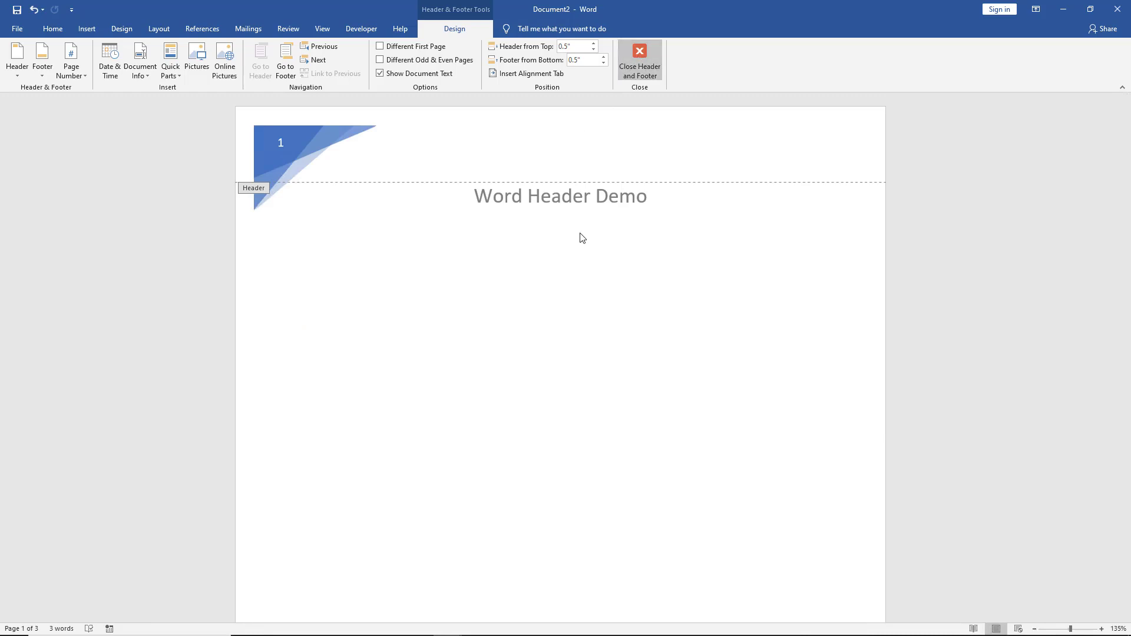
scroll(545, 300, up, 8)
scroll(545, 300, up, 7)
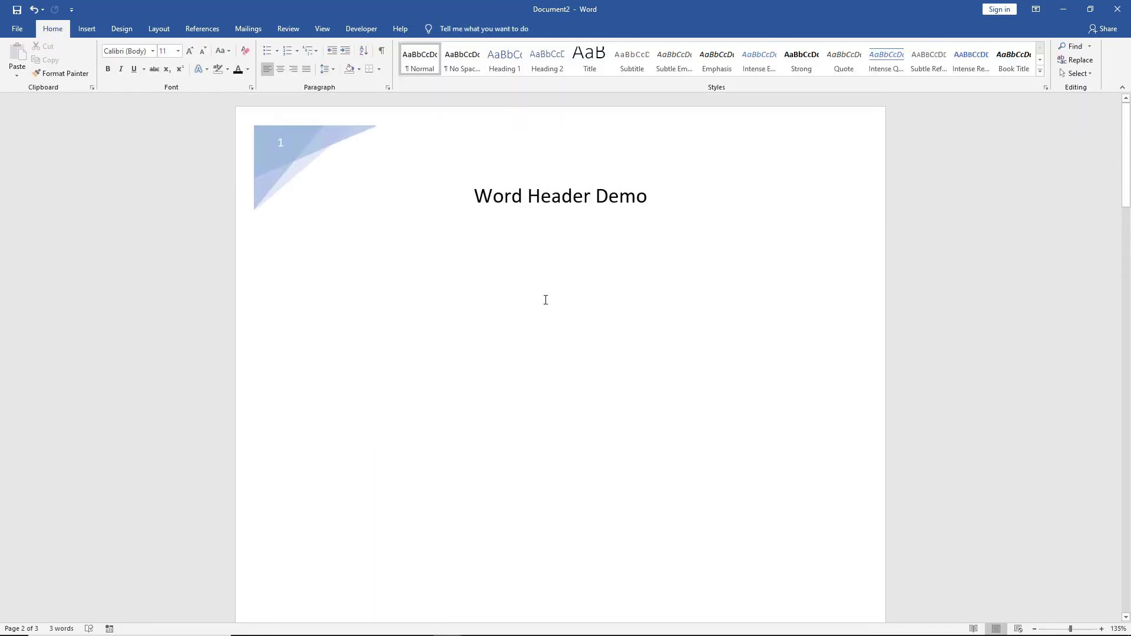
scroll(545, 300, down, 5)
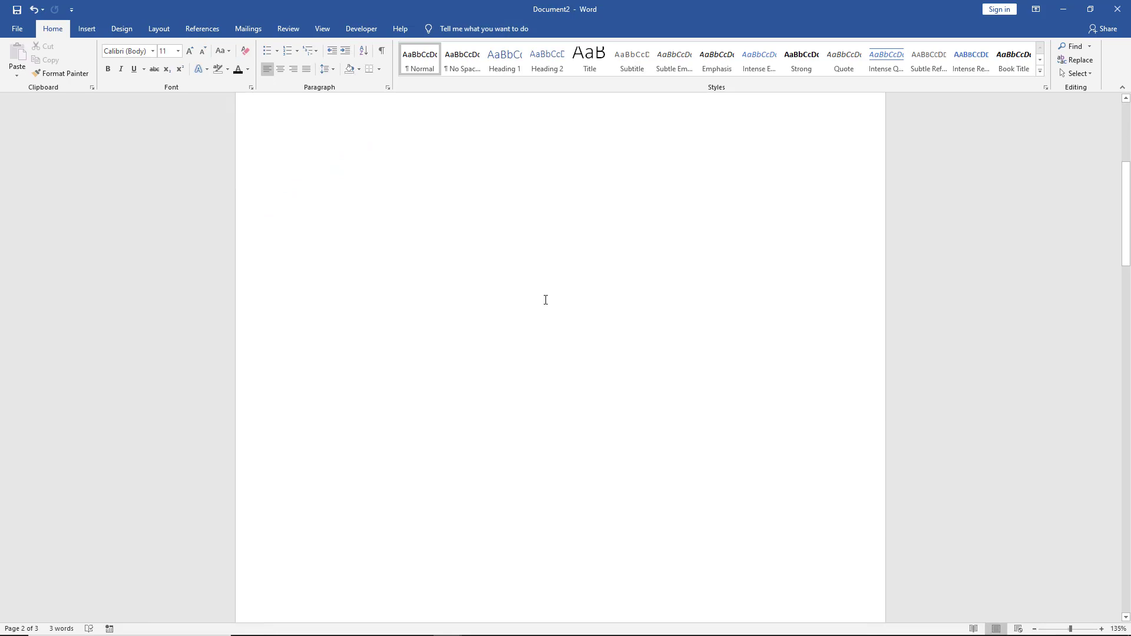
scroll(545, 299, down, 10)
scroll(546, 300, down, 2)
scroll(545, 300, up, 3)
scroll(546, 299, up, 14)
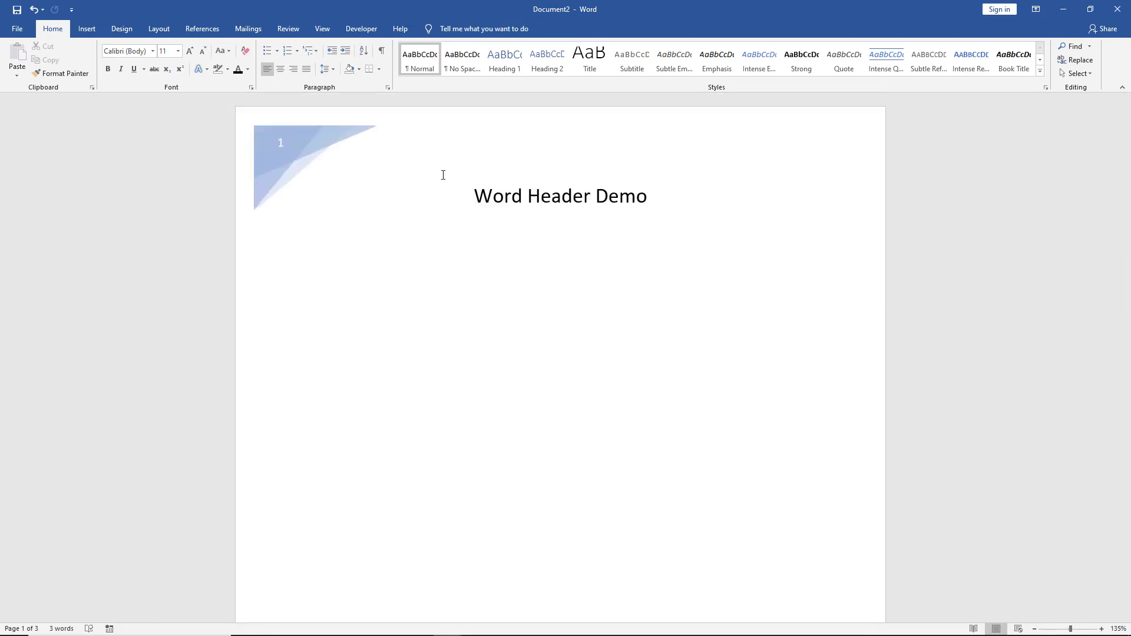
Remove the Facet (Even Page) header, then bring the Header design gallery back up.
click(86, 29)
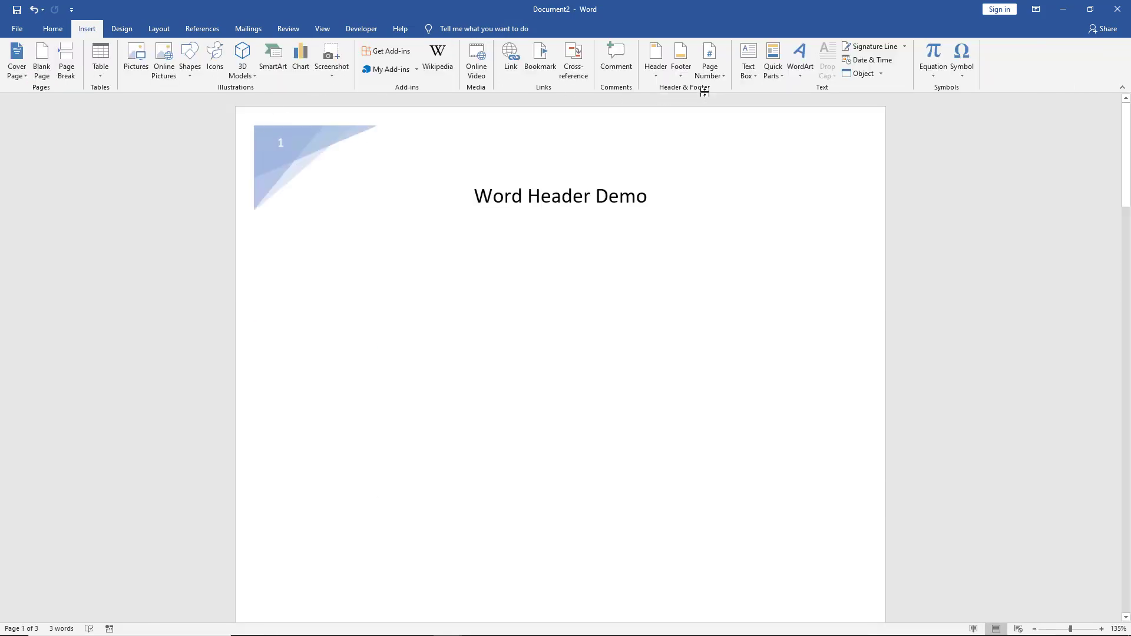
click(656, 63)
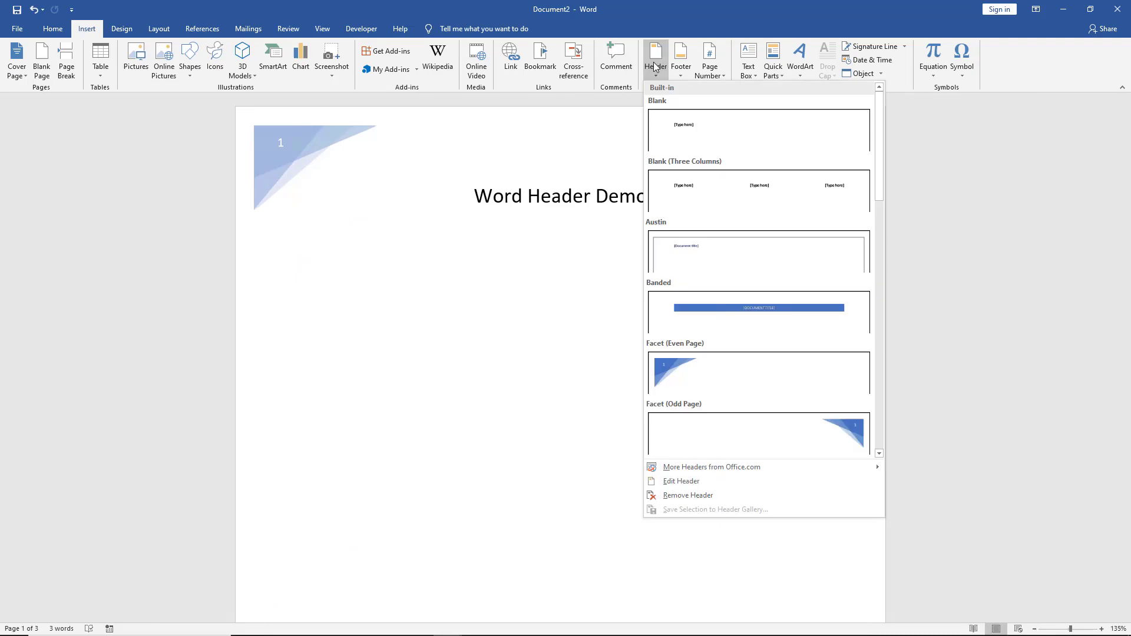
click(702, 496)
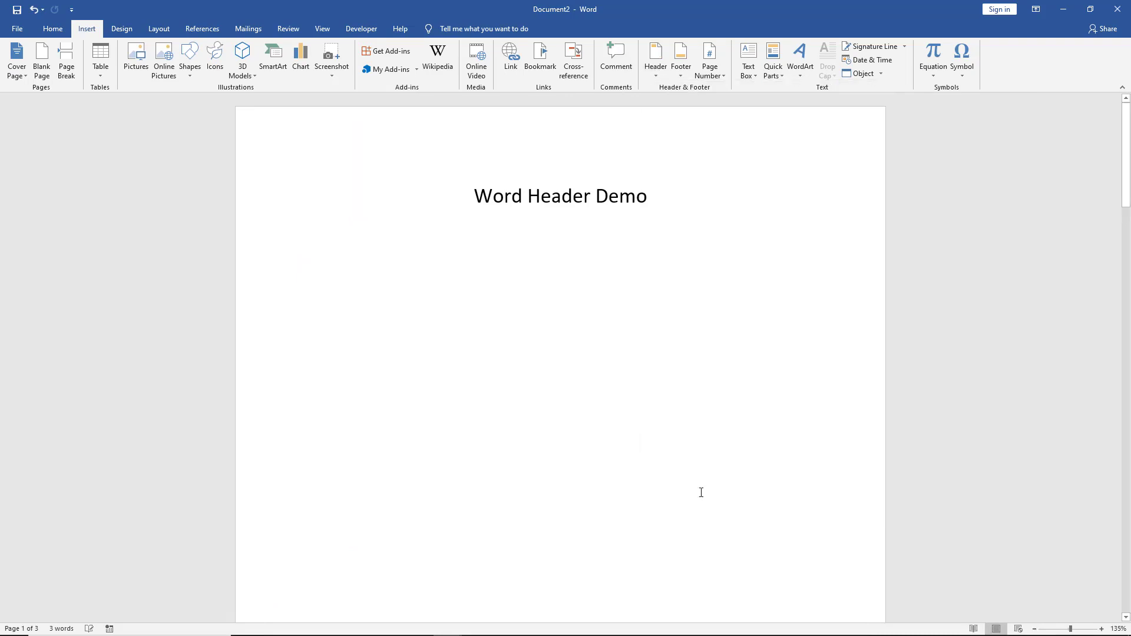
click(655, 76)
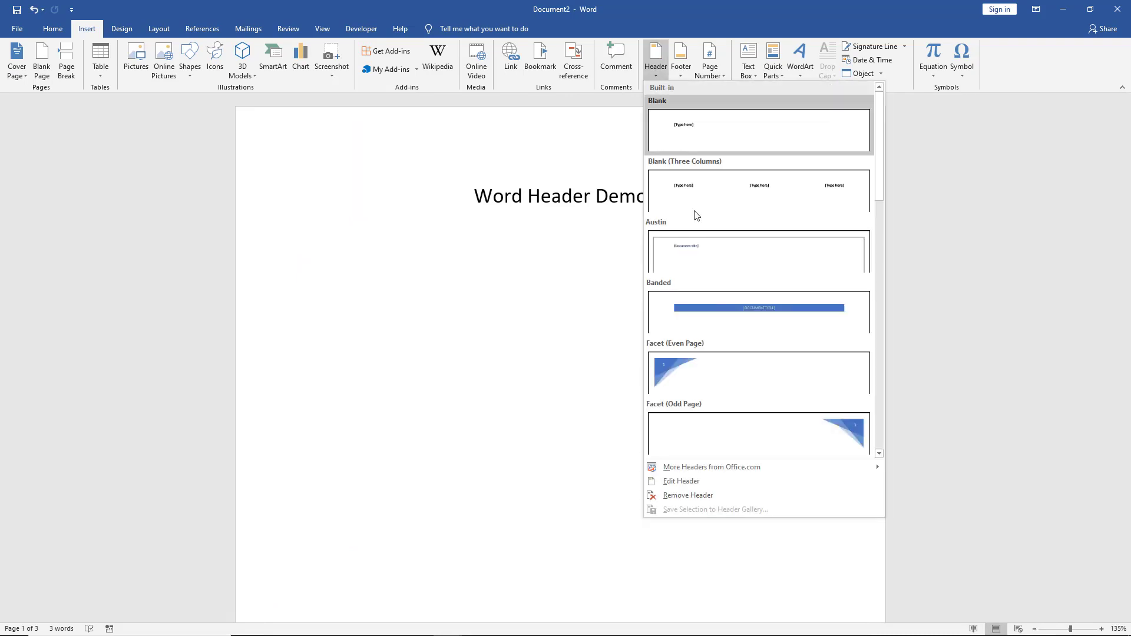
Insert the bordered Austin header and title it 'How to Bake Bread'.
click(715, 263)
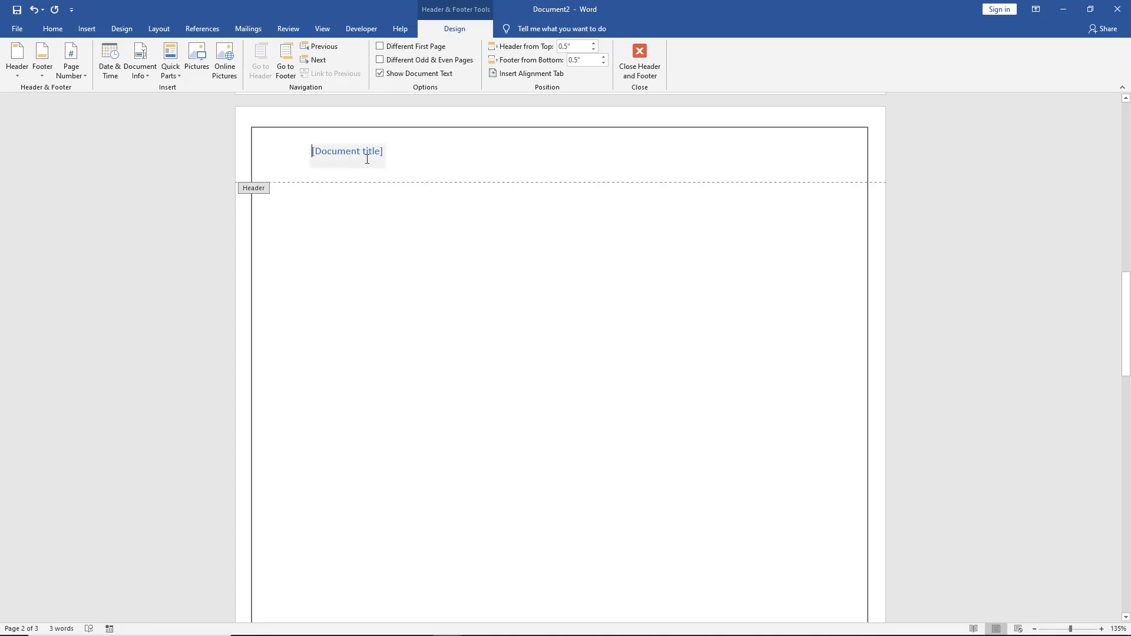
text(How)
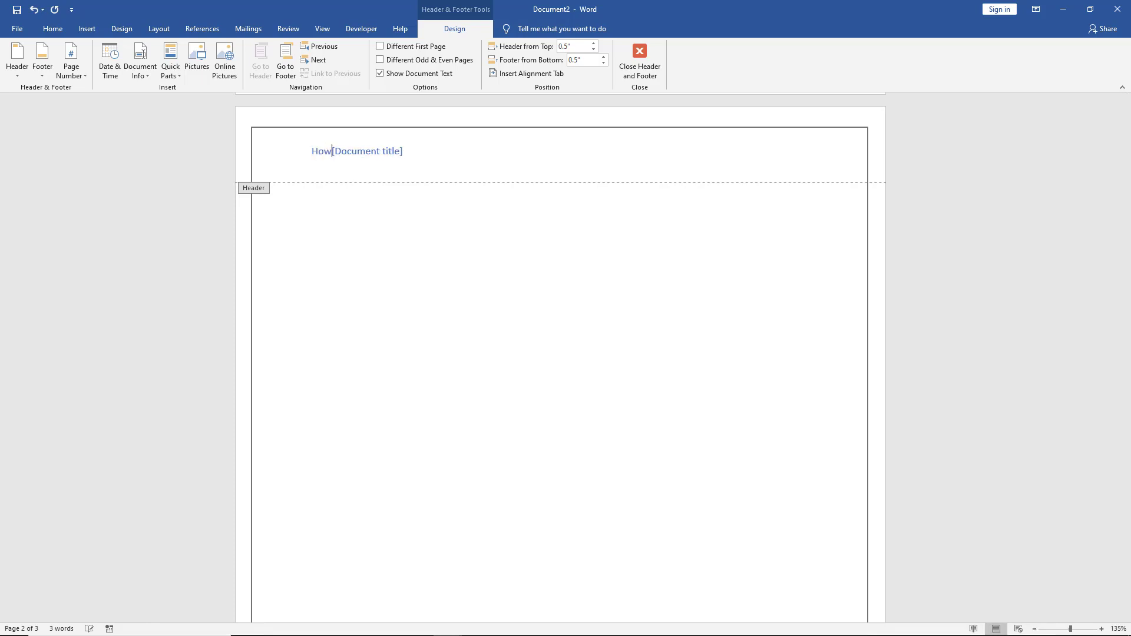
text( to Bake)
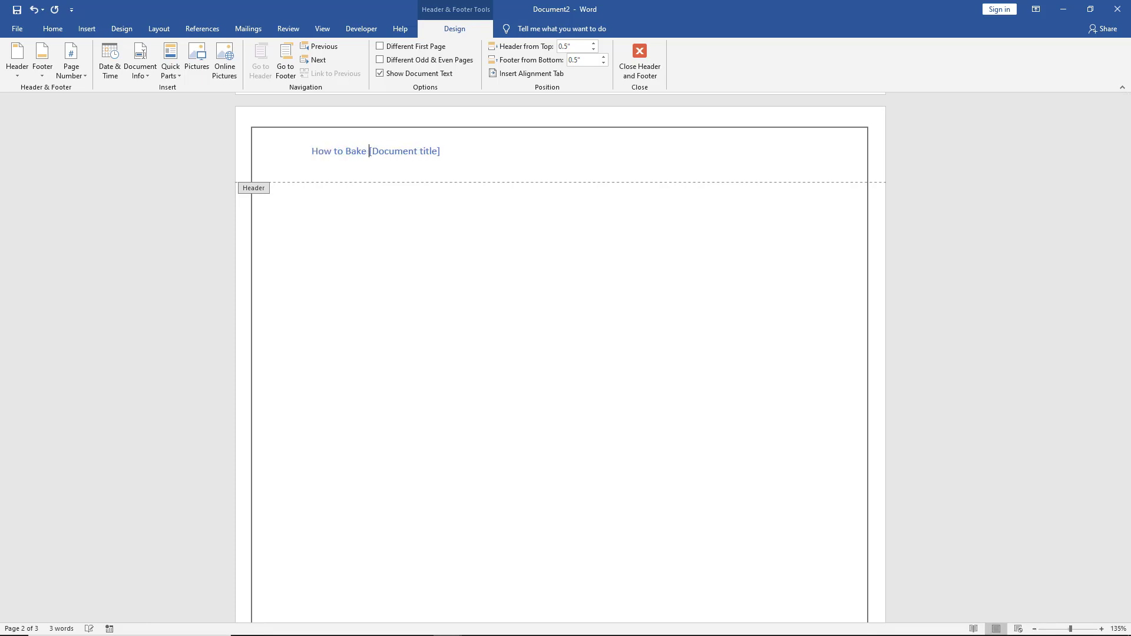
text( Bread)
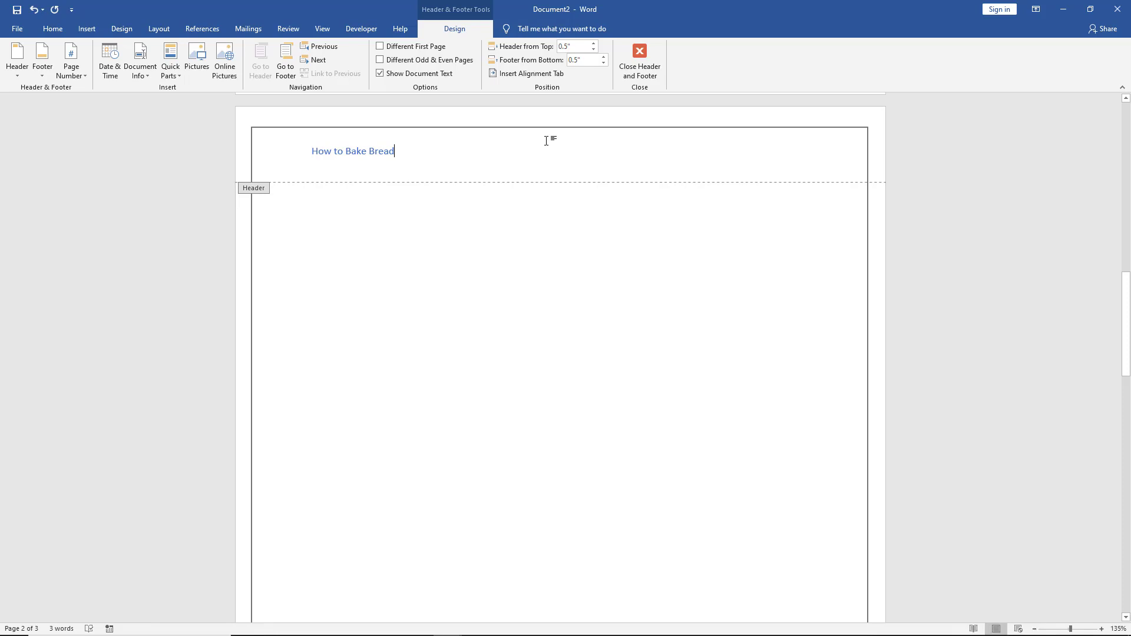
Exit header editing, return to page 1, and place the cursor in 'Word Header Demo'.
click(641, 56)
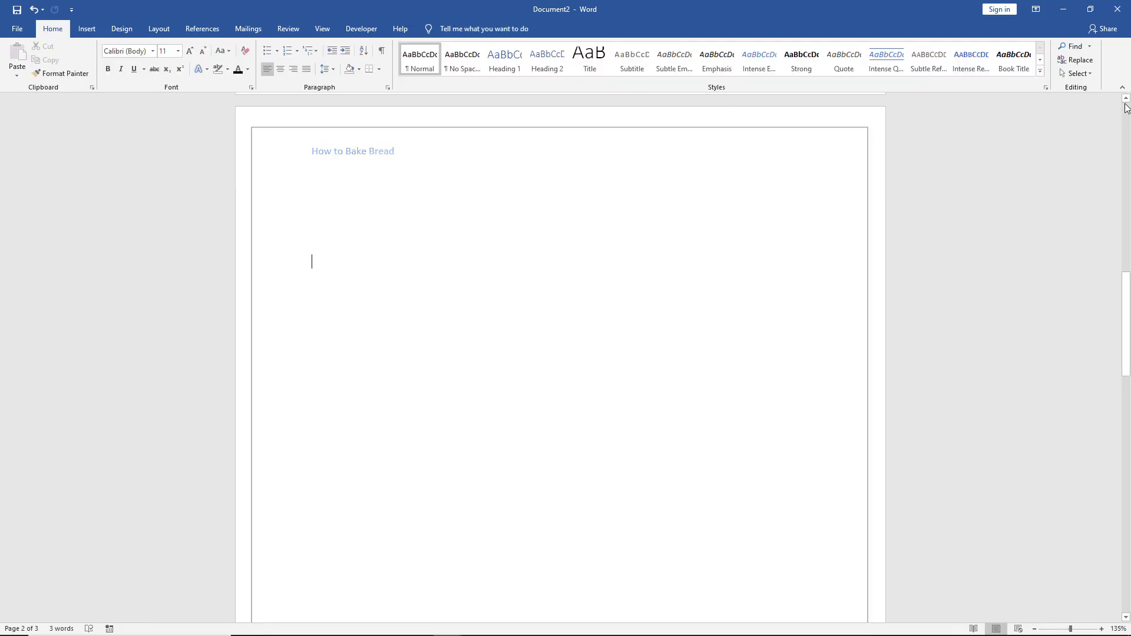
click(1127, 113)
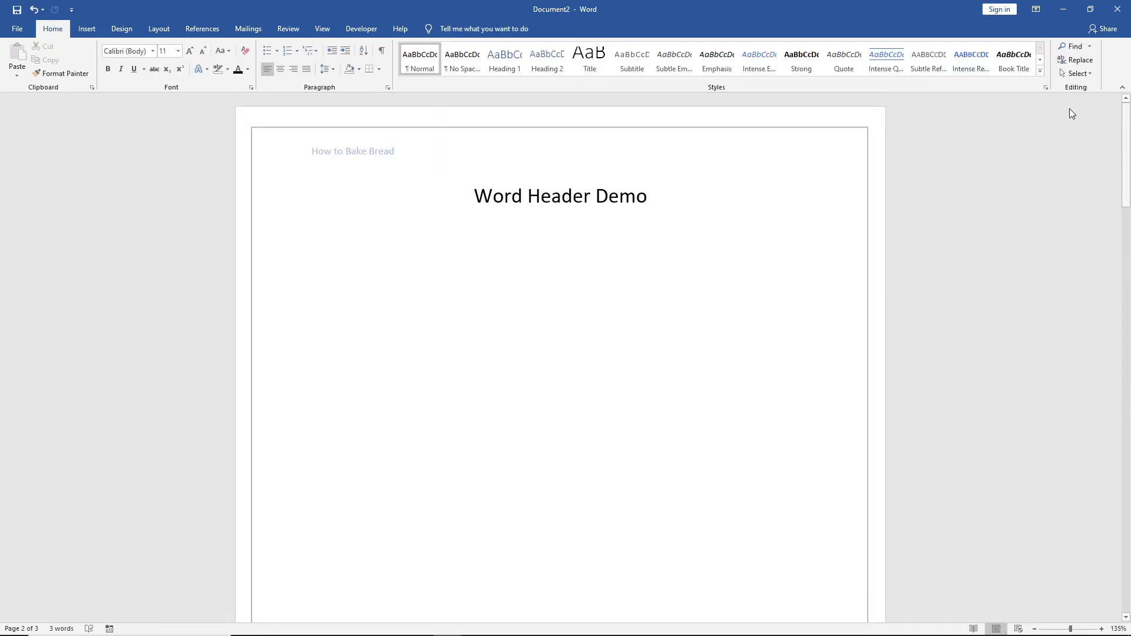
click(413, 157)
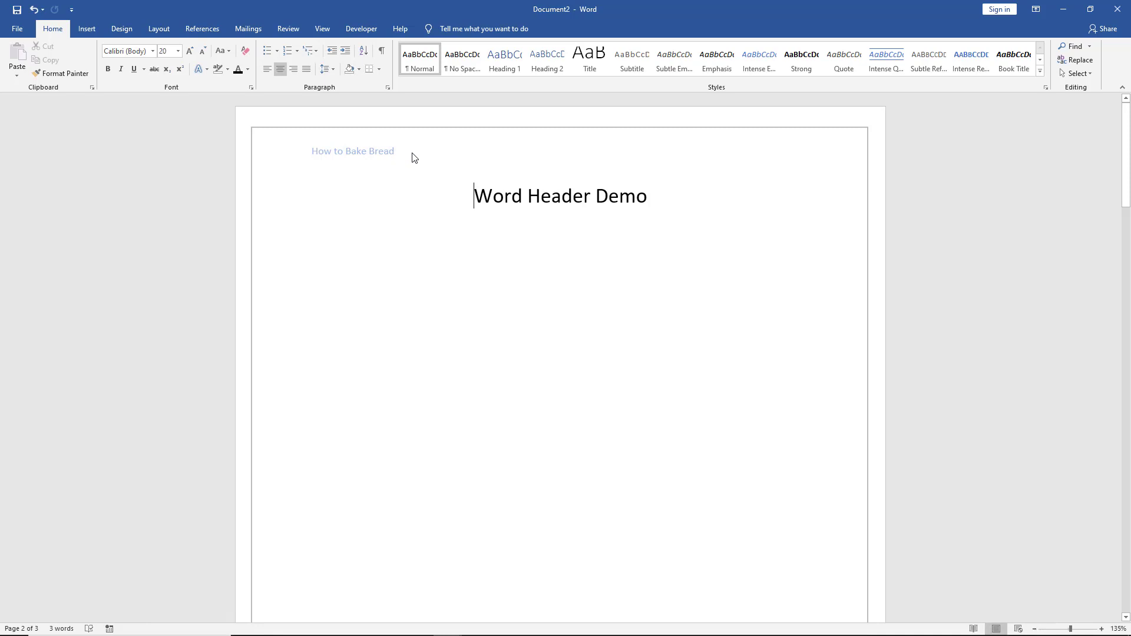
click(85, 28)
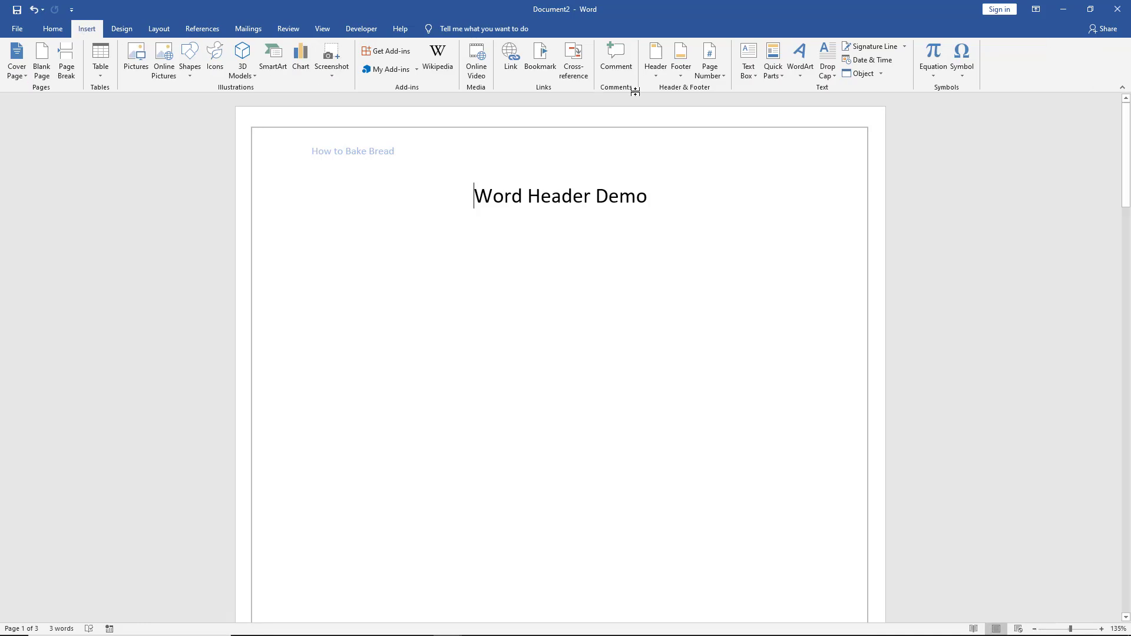
Reopen the existing 'How to Bake Bread' header for editing and bring up the text formatting commands.
click(655, 73)
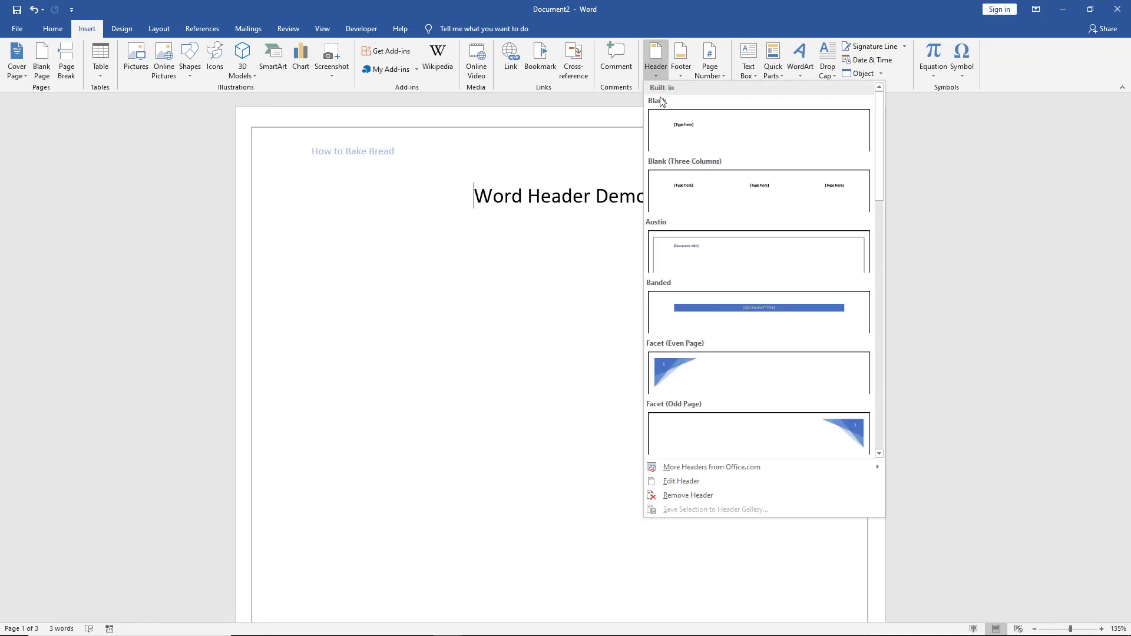
click(673, 483)
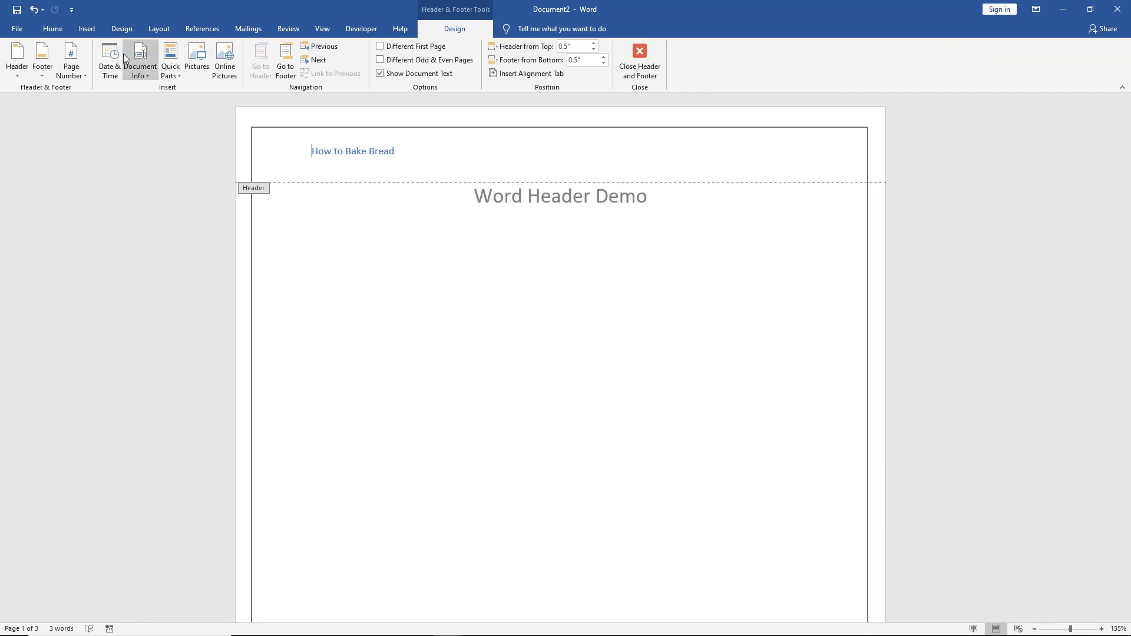
click(52, 29)
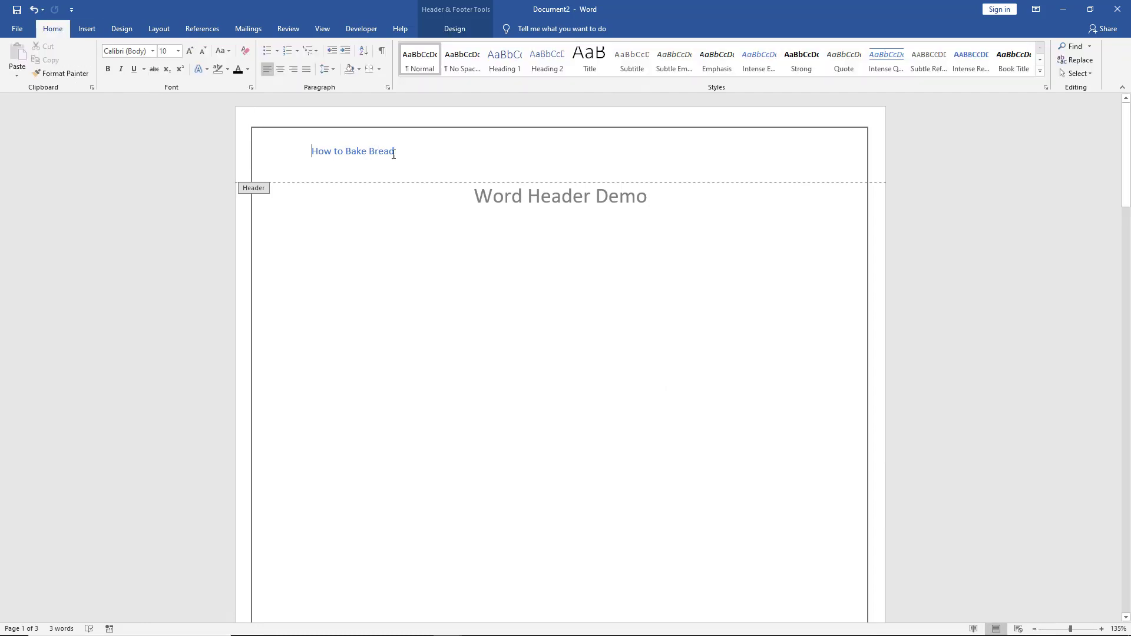
Colour the 'How to Bake Bread' header text orange, enlarge it twice to 16 pt, and bold it.
key(ctrl+a)
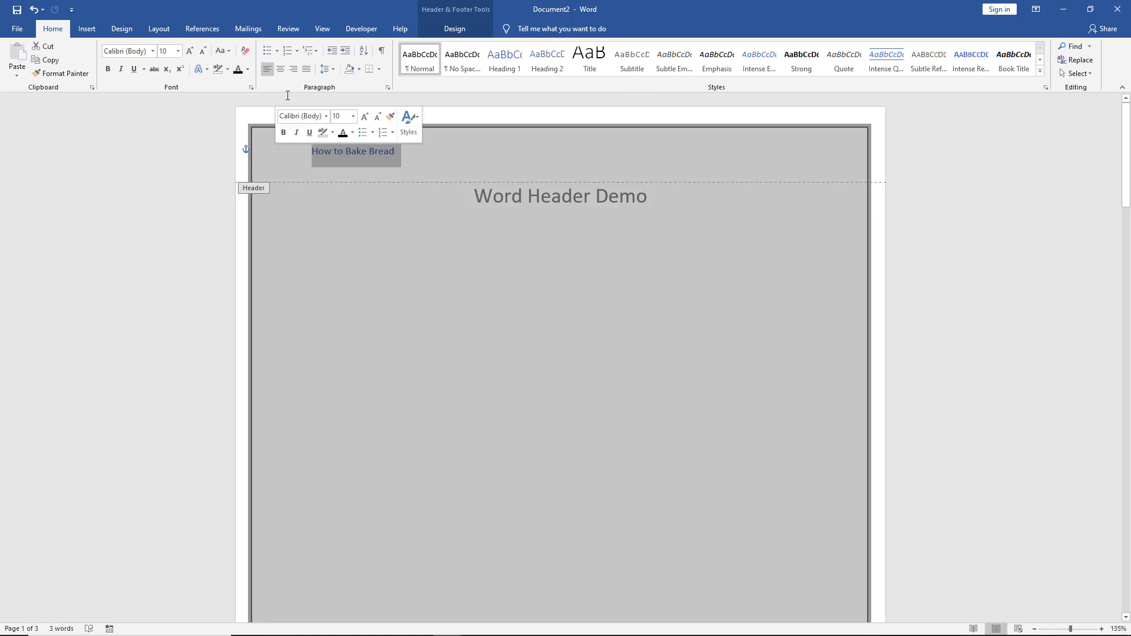
click(247, 70)
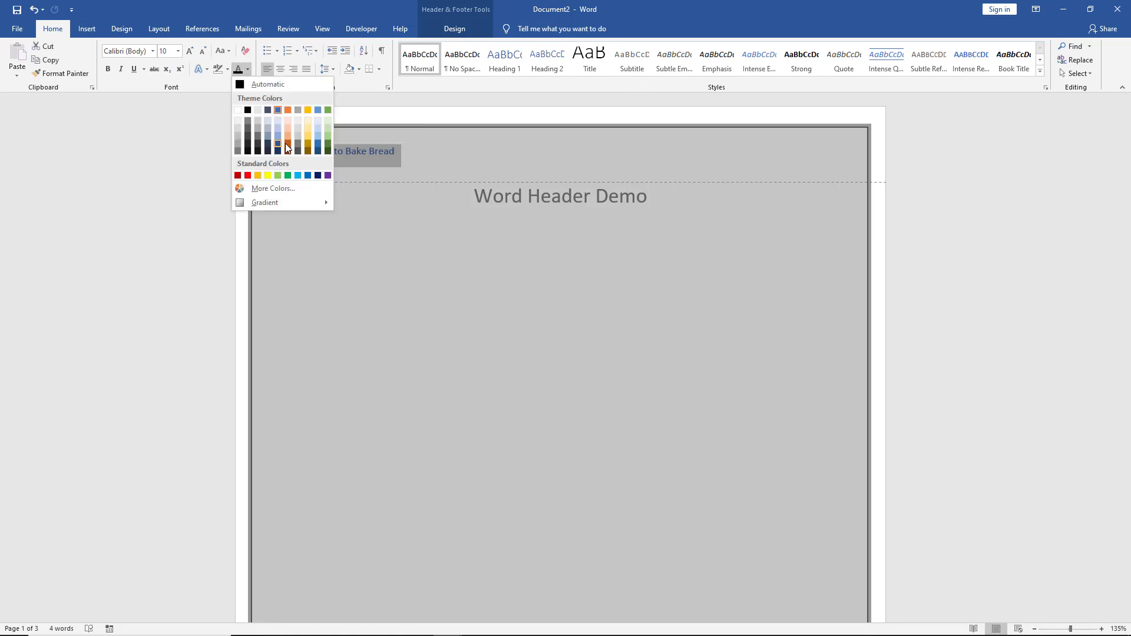
click(287, 148)
click(416, 152)
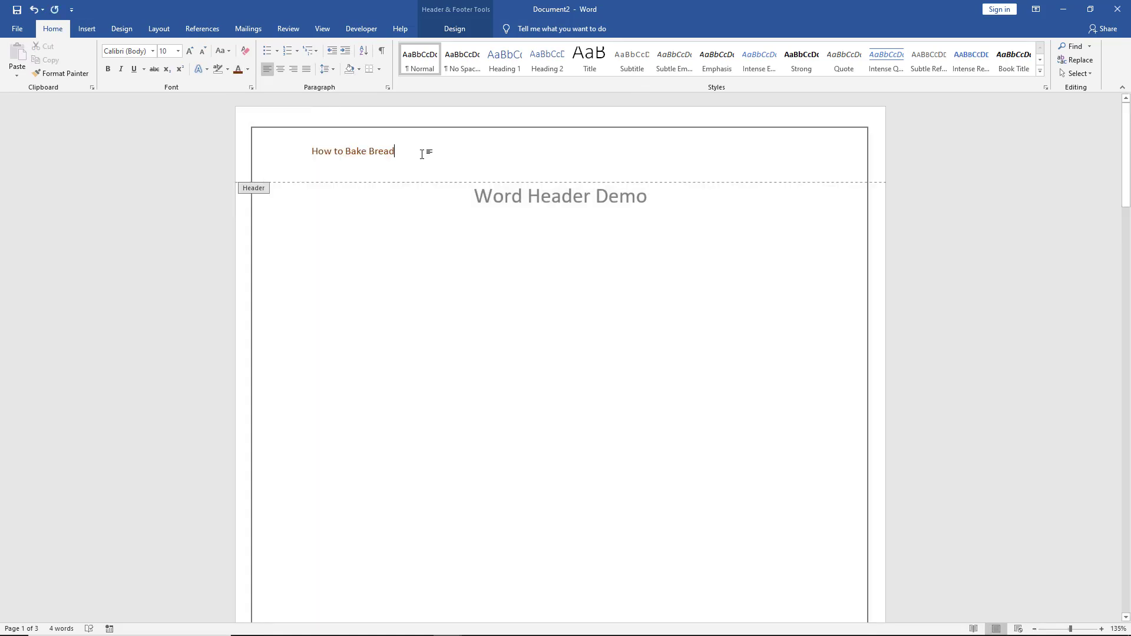
mouse_move(401, 151)
mouse_down()
mouse_move(319, 150)
mouse_move(296, 121)
mouse_up()
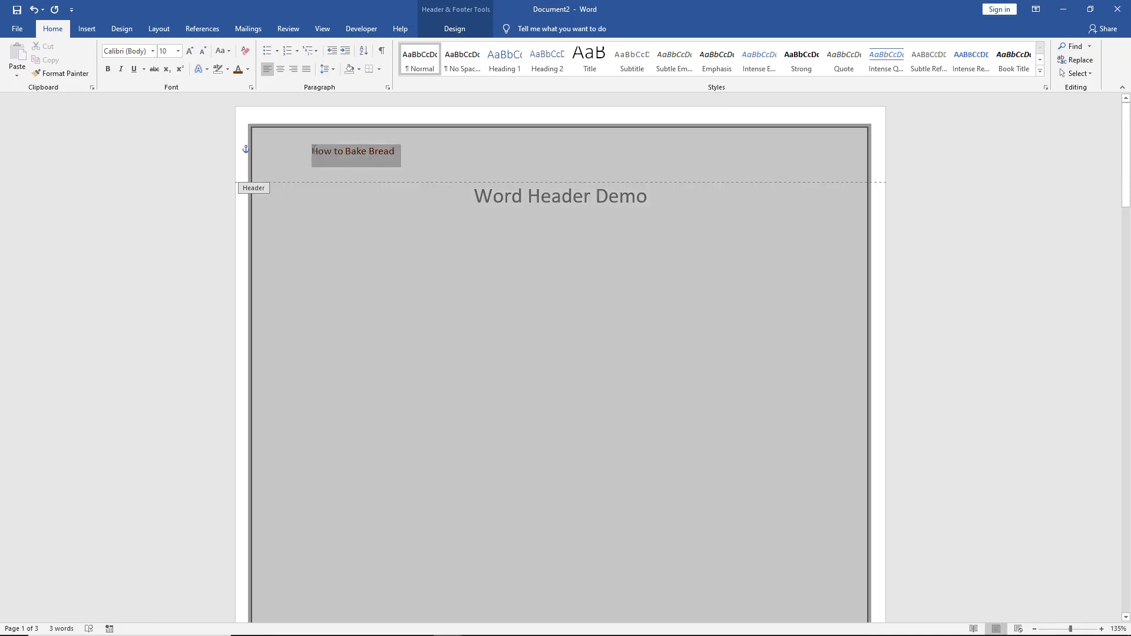
click(190, 52)
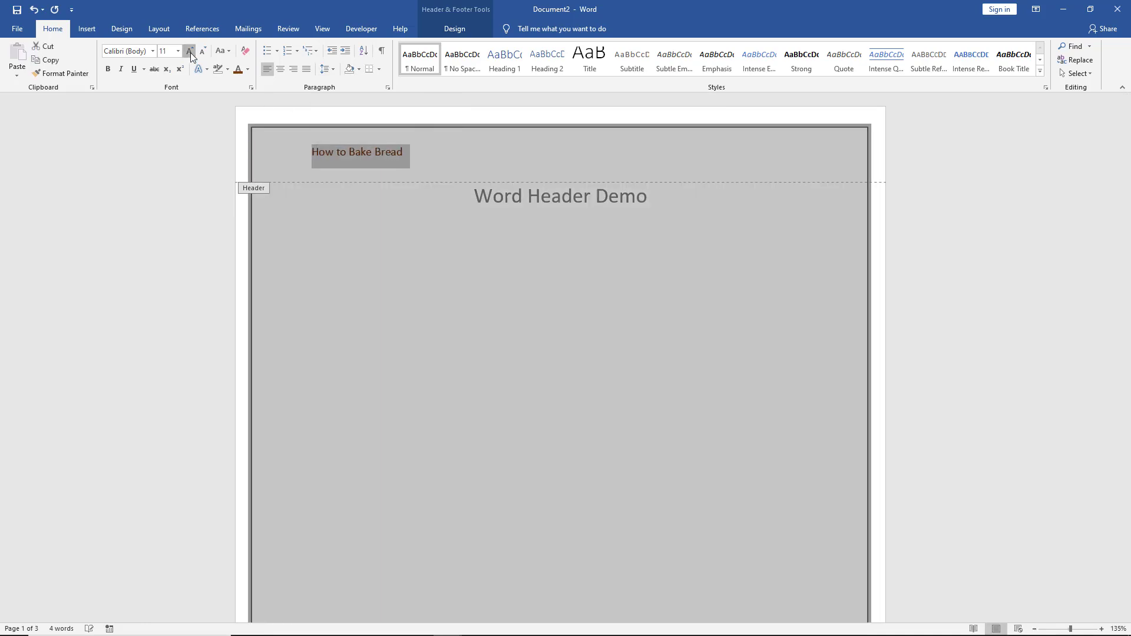
click(190, 53)
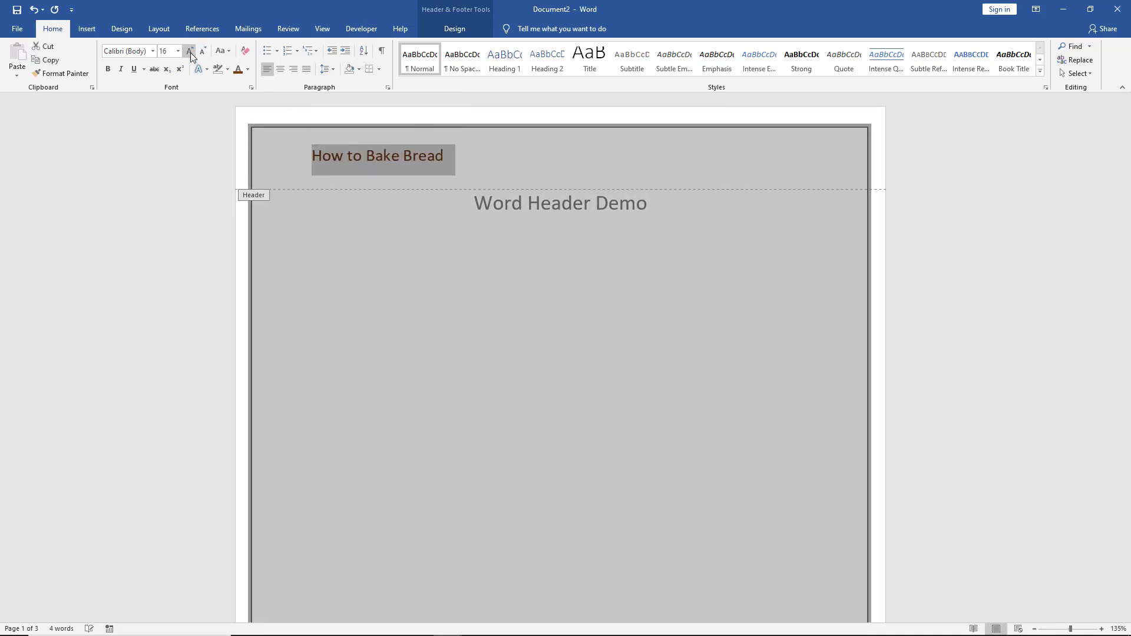
click(107, 69)
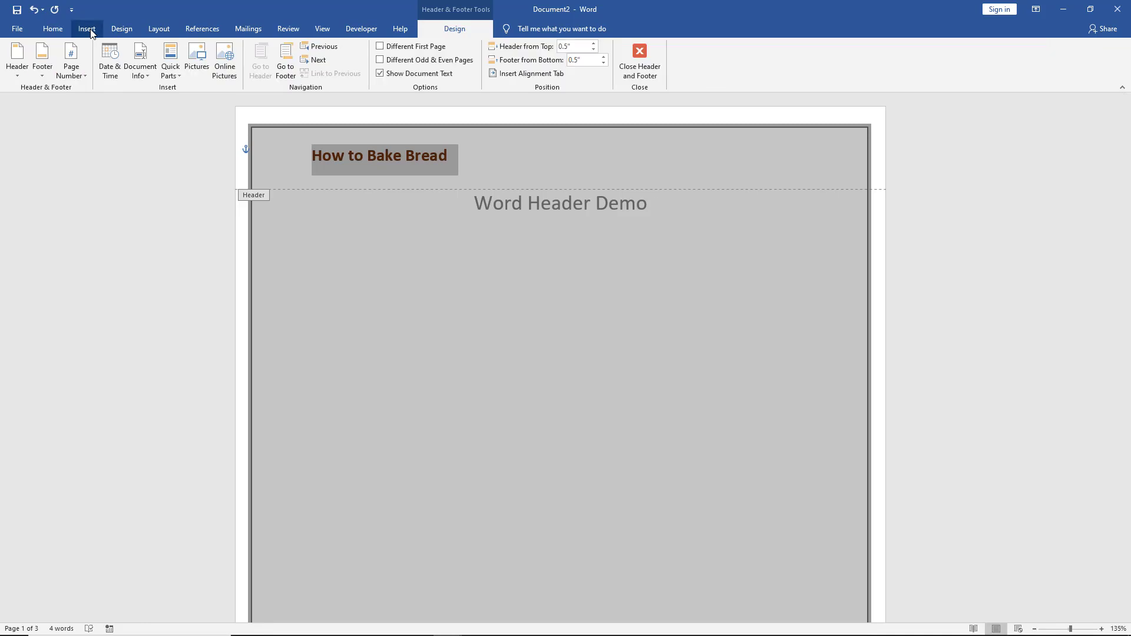
Close Header and Footer editing to return to the document body.
click(640, 66)
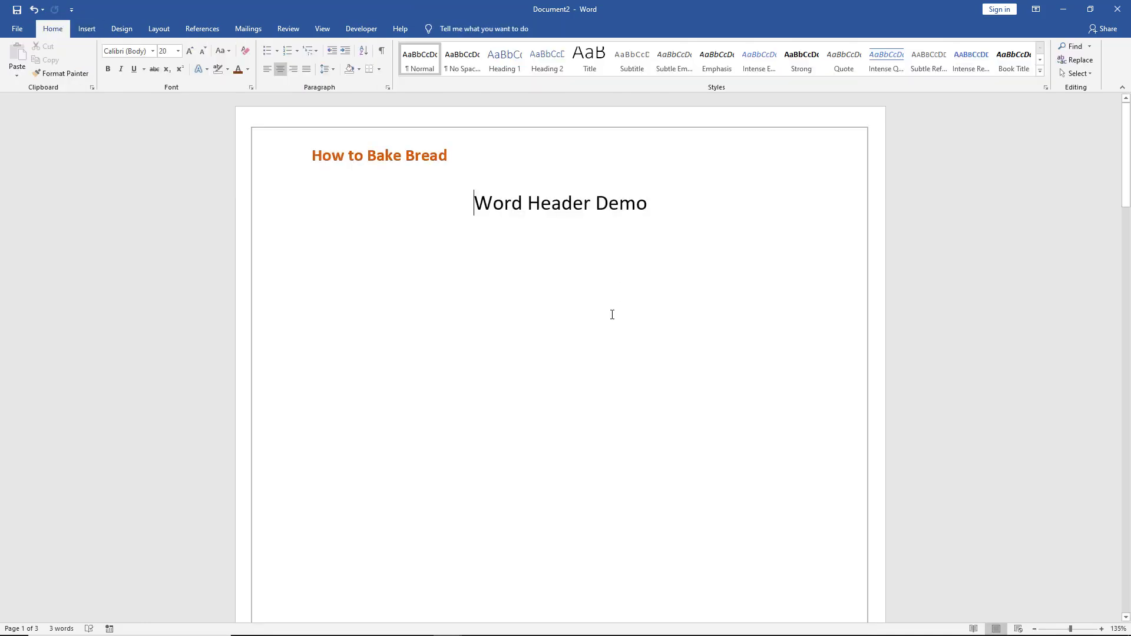
scroll(612, 315, down, 1)
scroll(612, 316, down, 4)
scroll(612, 316, down, 4)
scroll(614, 320, down, 2)
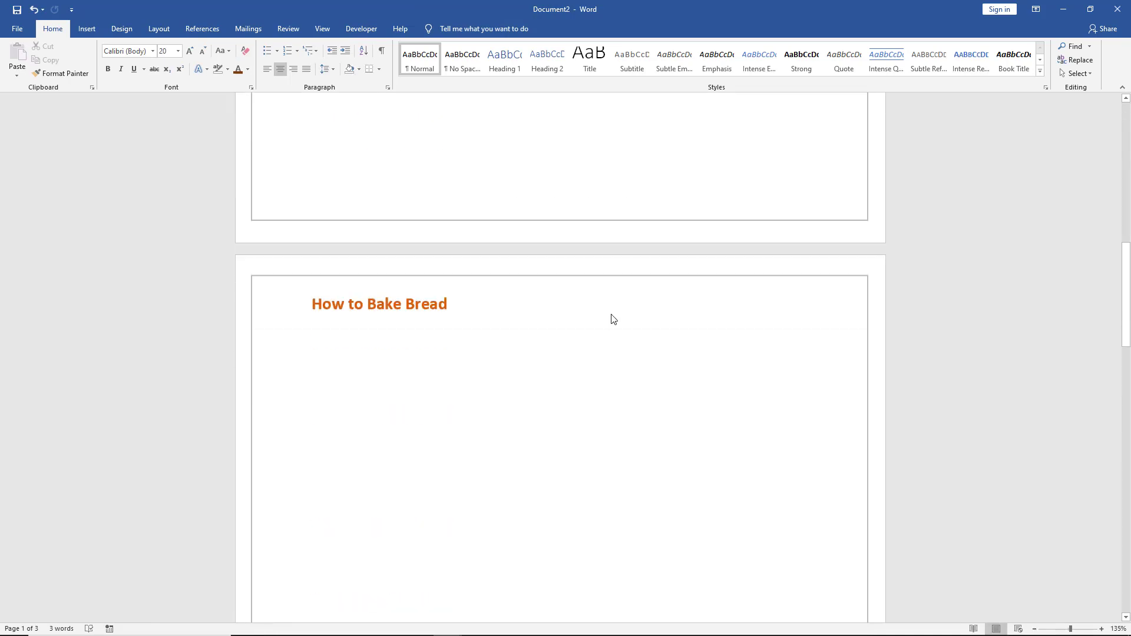
scroll(612, 319, down, 2)
scroll(611, 314, down, 8)
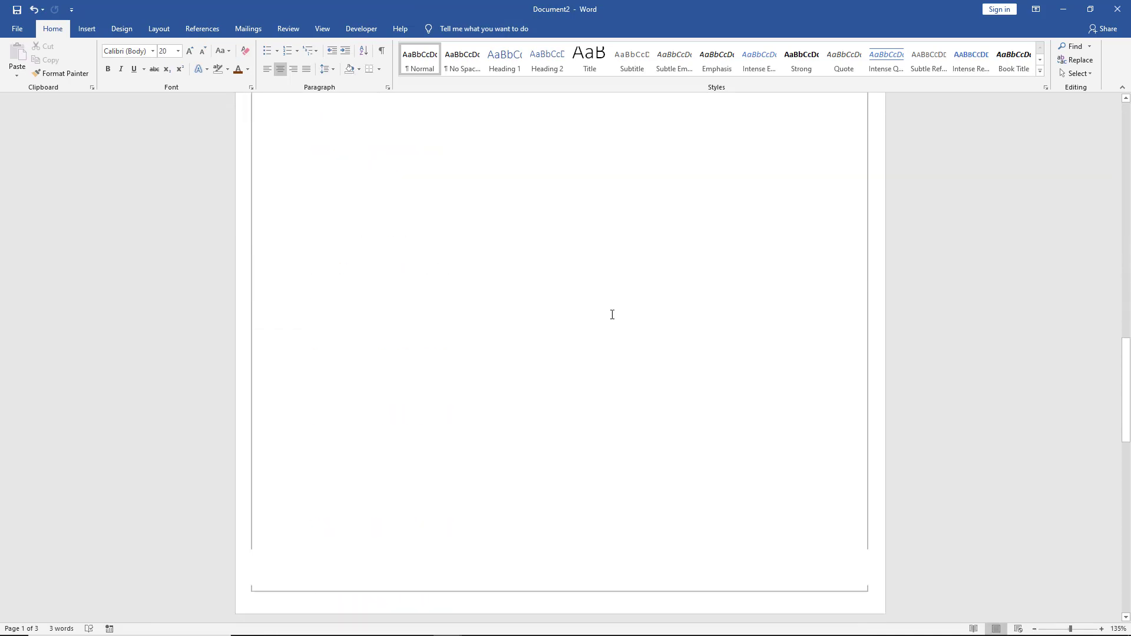
scroll(611, 315, down, 3)
scroll(611, 314, down, 2)
scroll(1126, 114, down, 2)
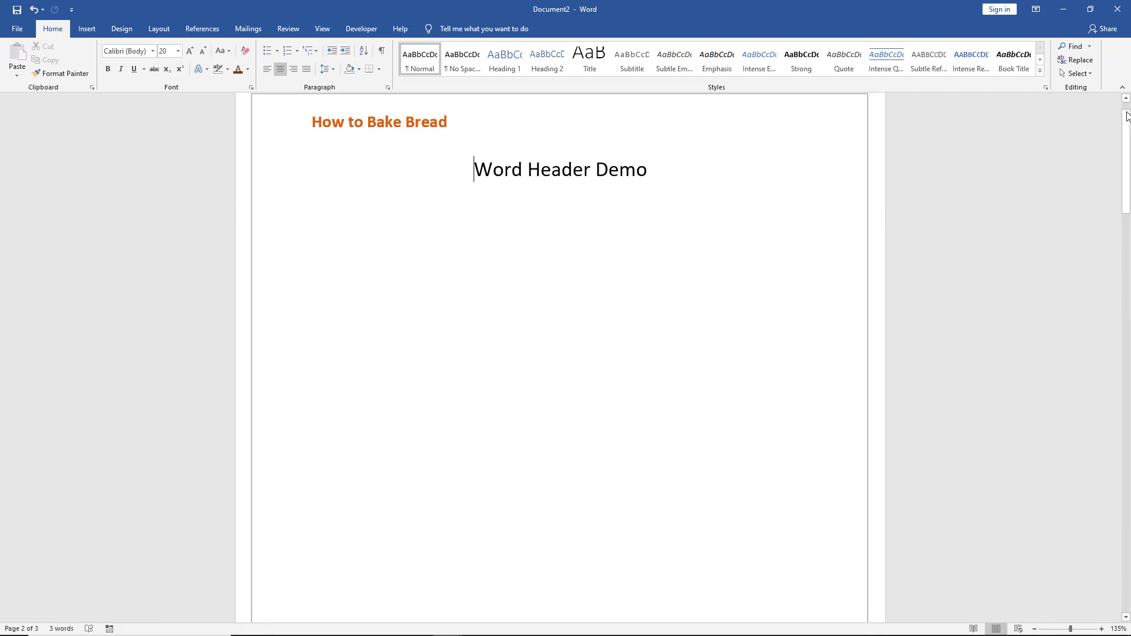
drag(1126, 115, 1125, 105)
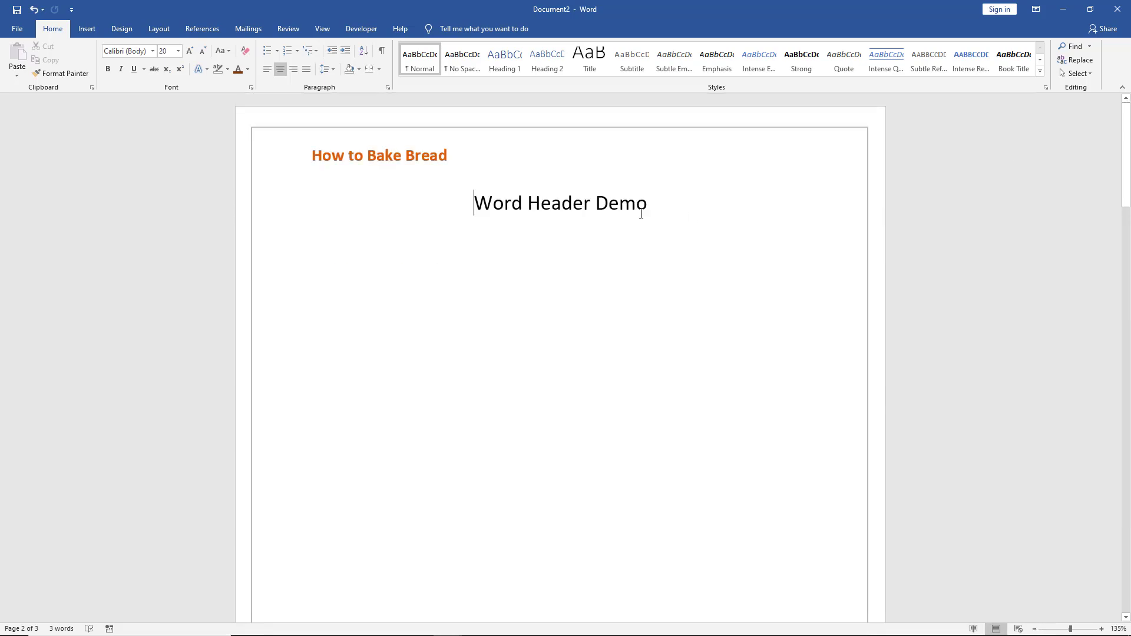